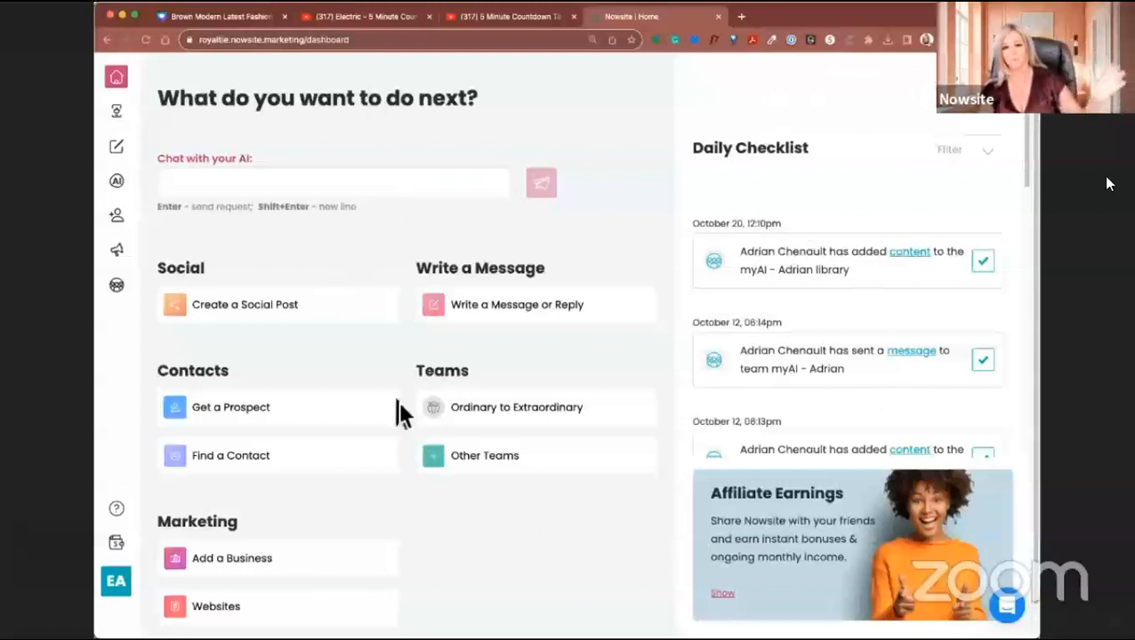
# Open the social post creator and display the form for the Caption + Suggested Image post type
pyautogui.click(255, 308)
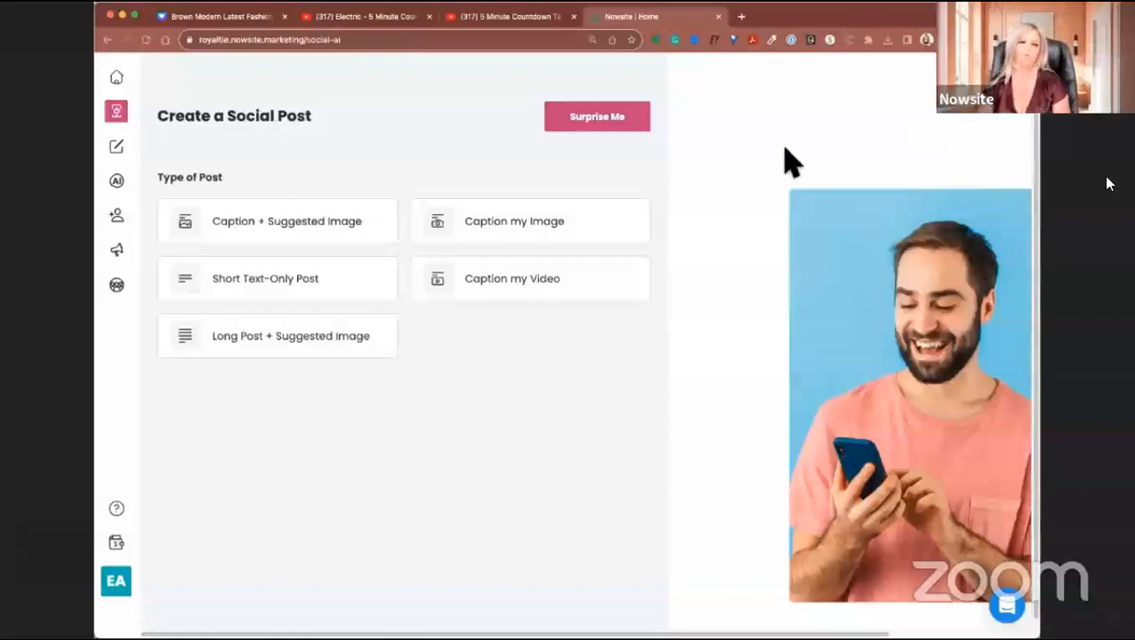
pyautogui.click(222, 236)
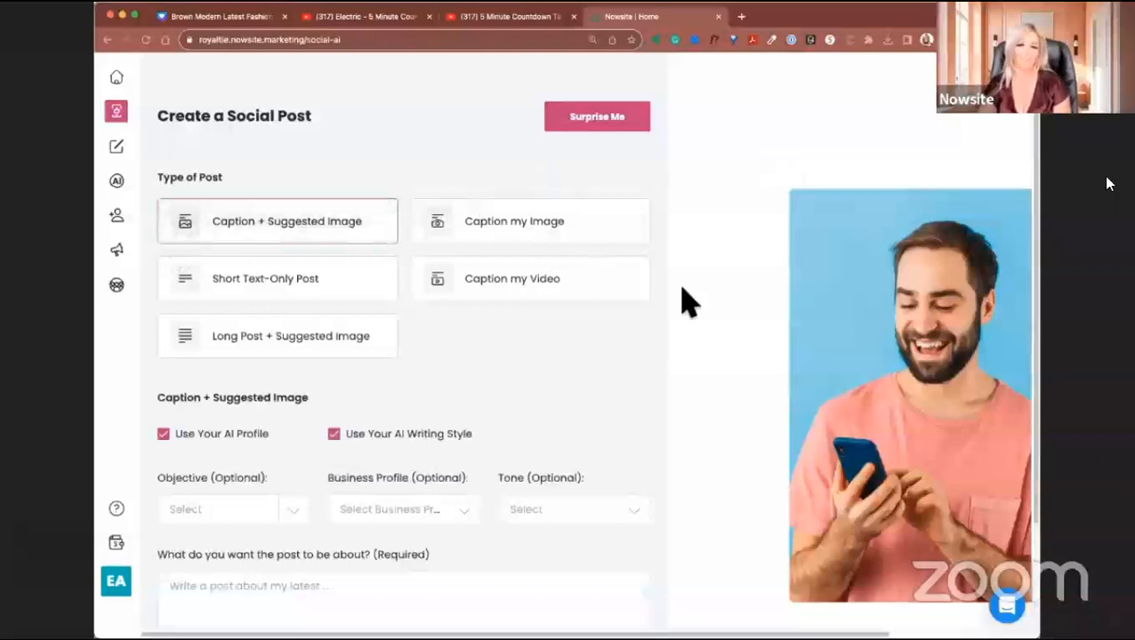
pyautogui.scroll(-2, 532, 347)
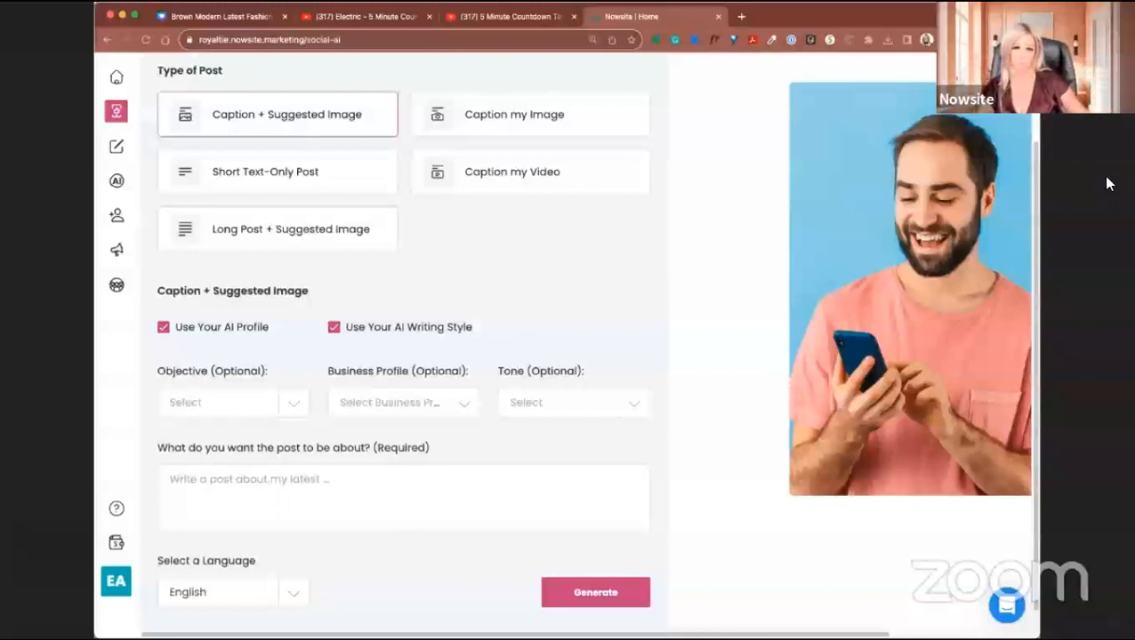
# Display the Caption my Image form and look over its profile, description, caption and language fields
pyautogui.click(461, 117)
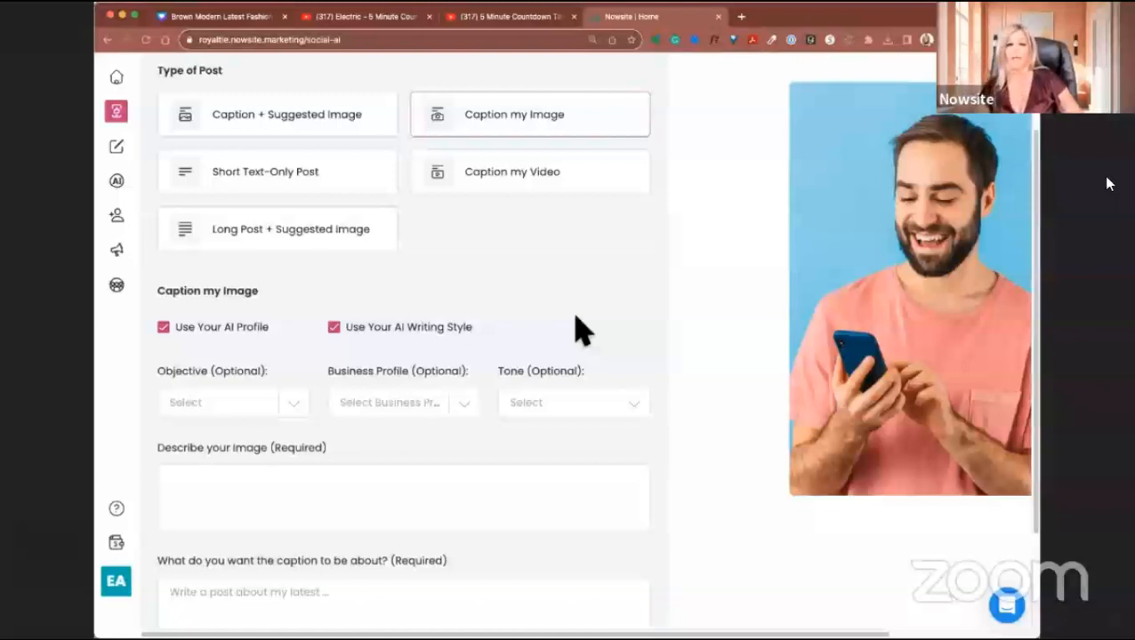
pyautogui.scroll(-2, 355, 520)
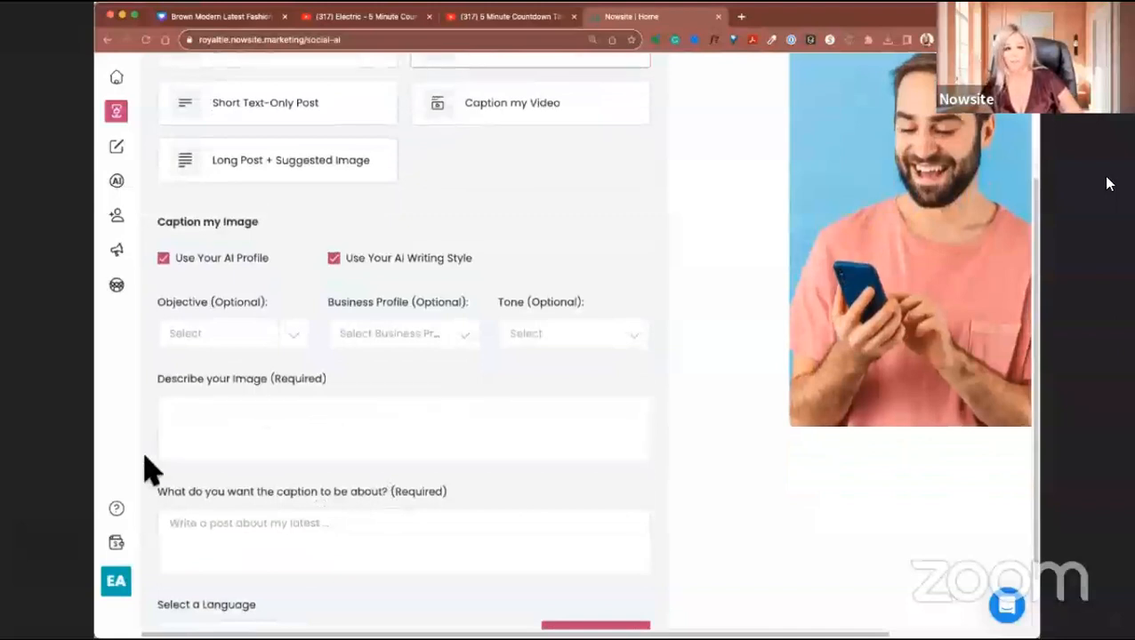
pyautogui.scroll(-1, 160, 464)
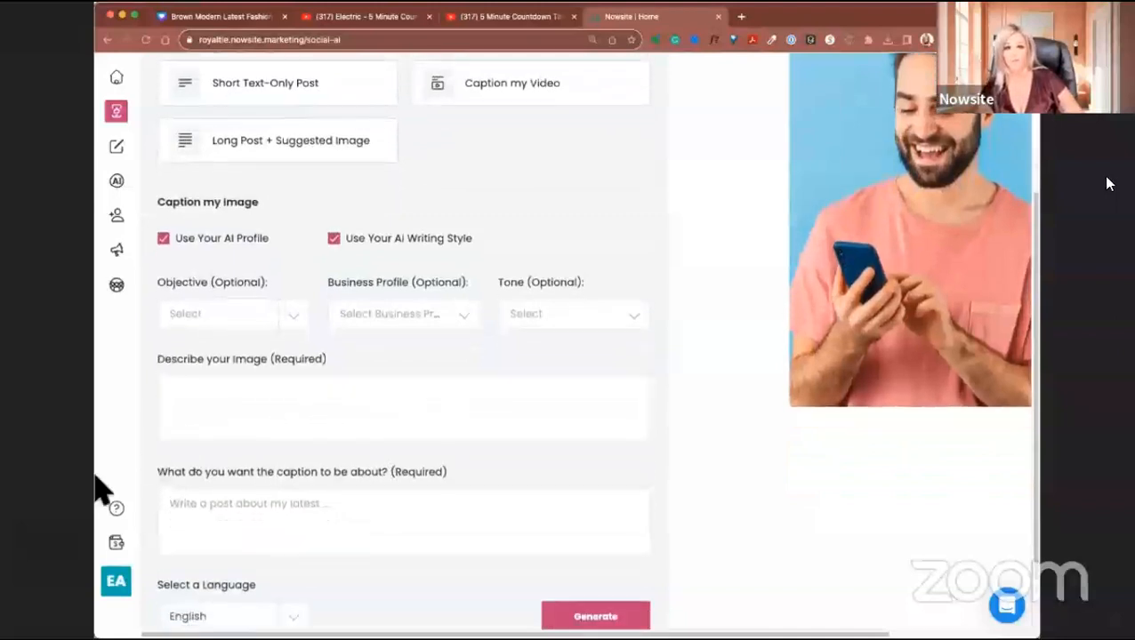
pyautogui.click(312, 536)
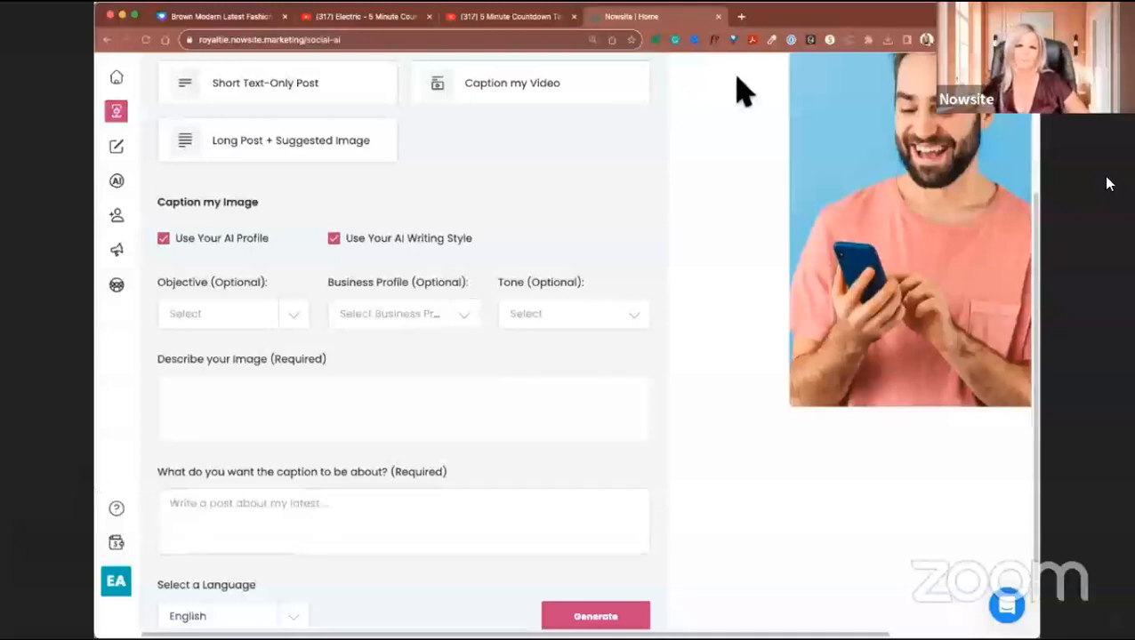
pyautogui.scroll(3, 703, 270)
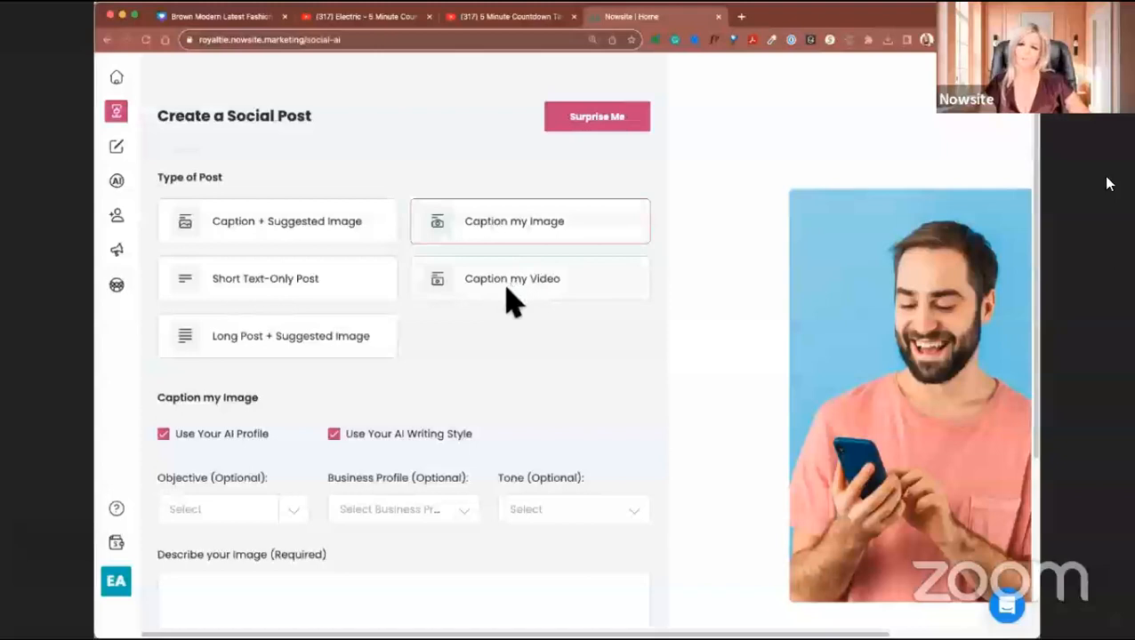
# Look over the Caption my Video form's description and caption fields and bring up the Short Text-Only Post form
pyautogui.click(562, 282)
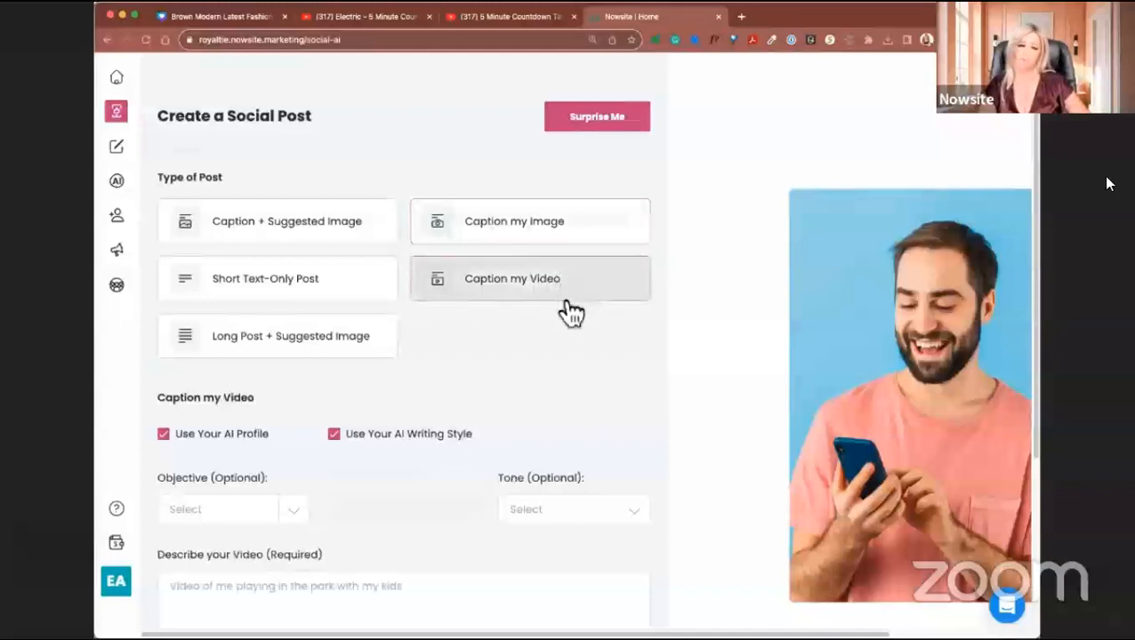
pyautogui.scroll(-2, 544, 385)
pyautogui.scroll(-5, 550, 385)
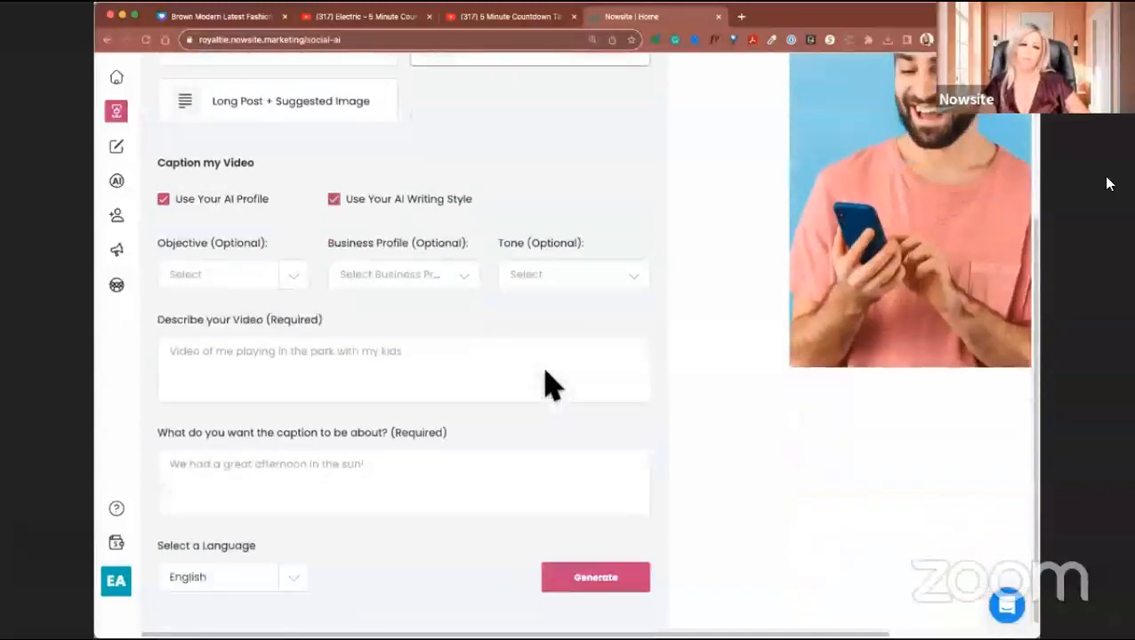
pyautogui.click(397, 372)
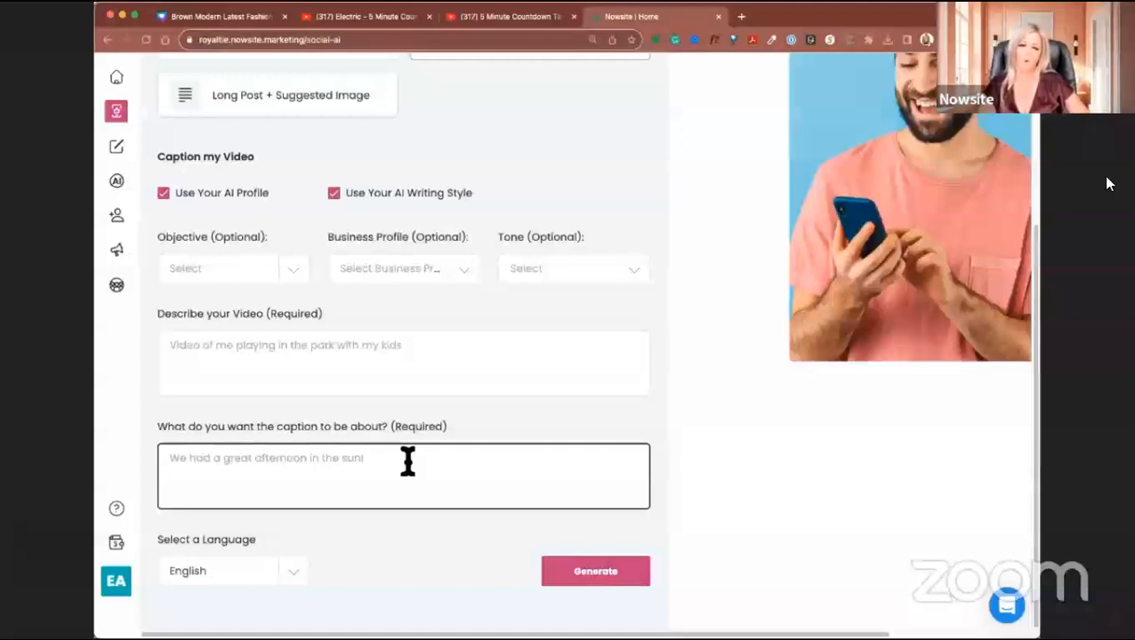
pyautogui.click(425, 436)
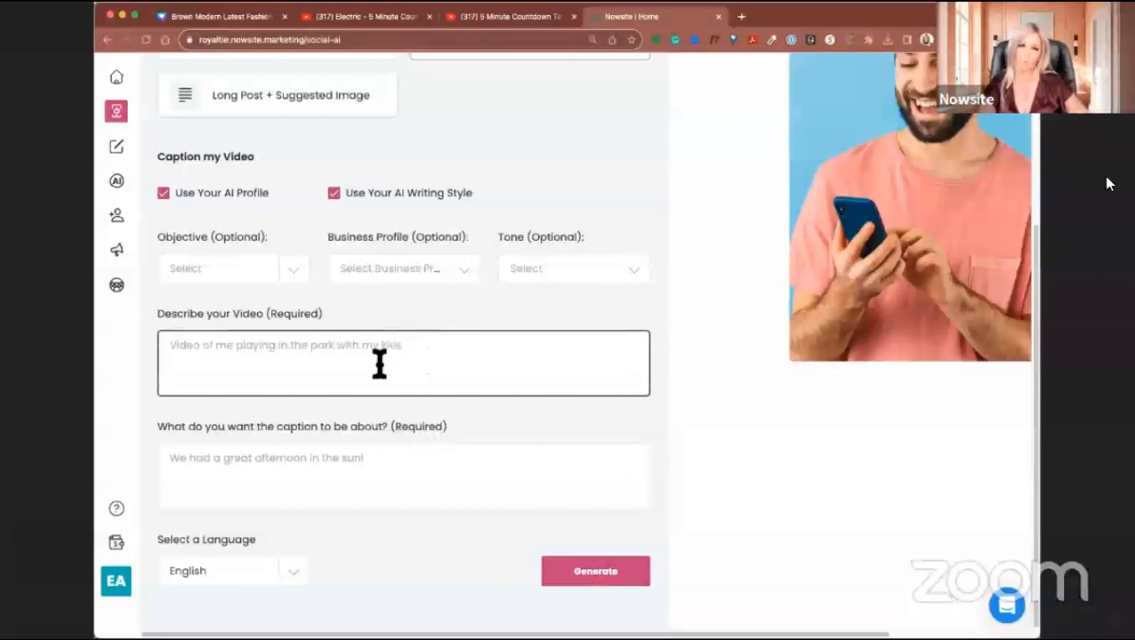
pyautogui.scroll(5, 379, 302)
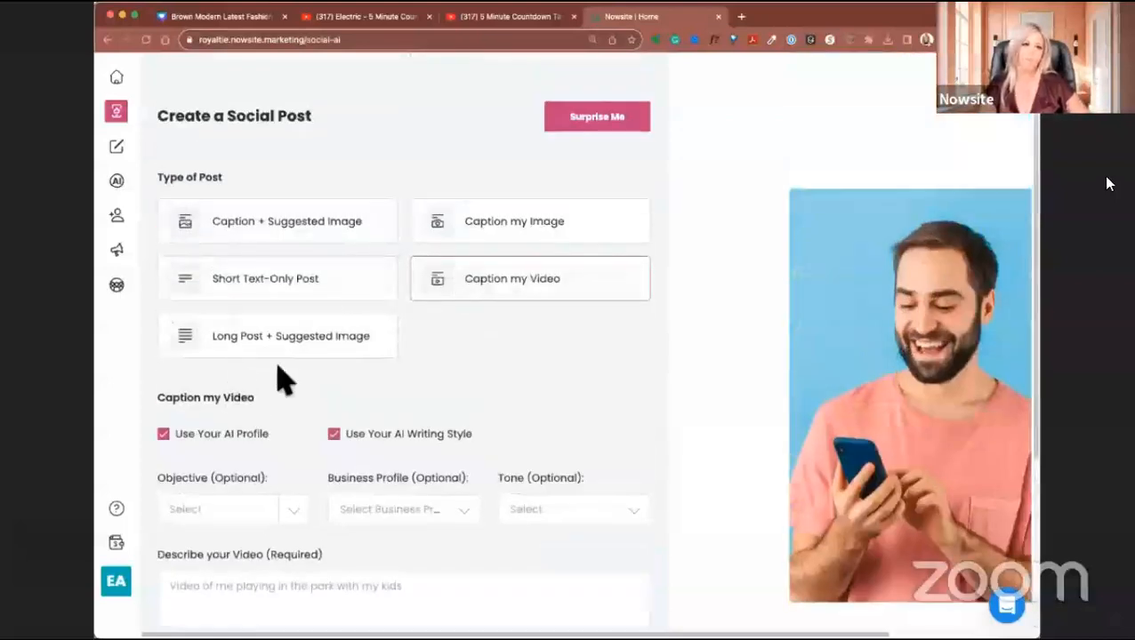
pyautogui.click(292, 284)
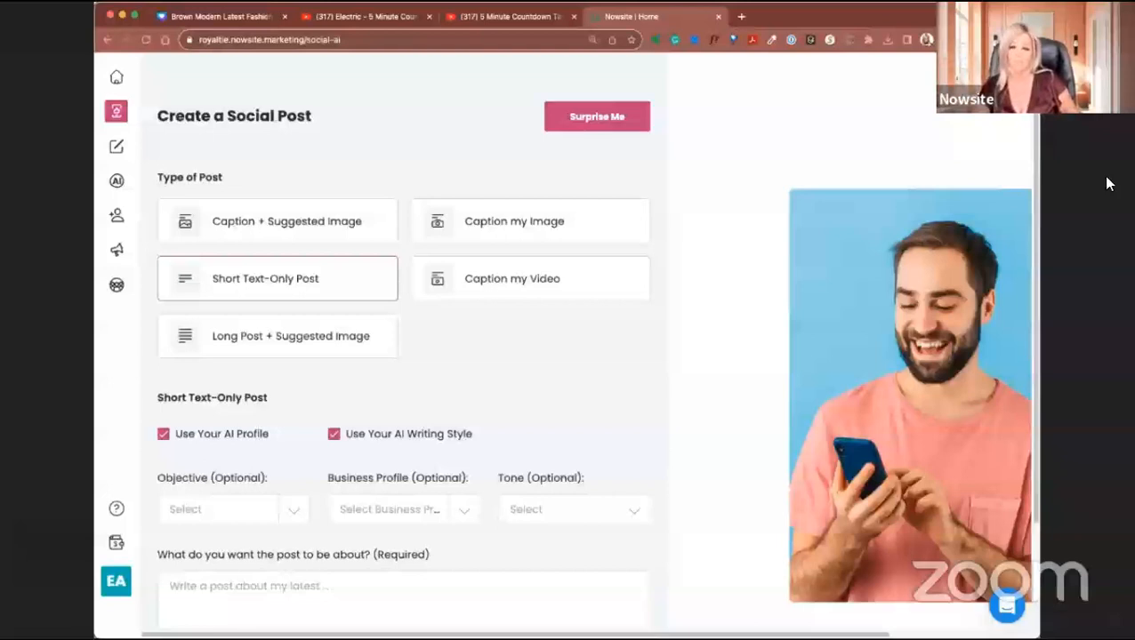
# Choose the Caption my Image post type and describe the image as "A picture of my new workshop Talking for Dollars"
pyautogui.click(545, 234)
pyautogui.scroll(-3, 679, 443)
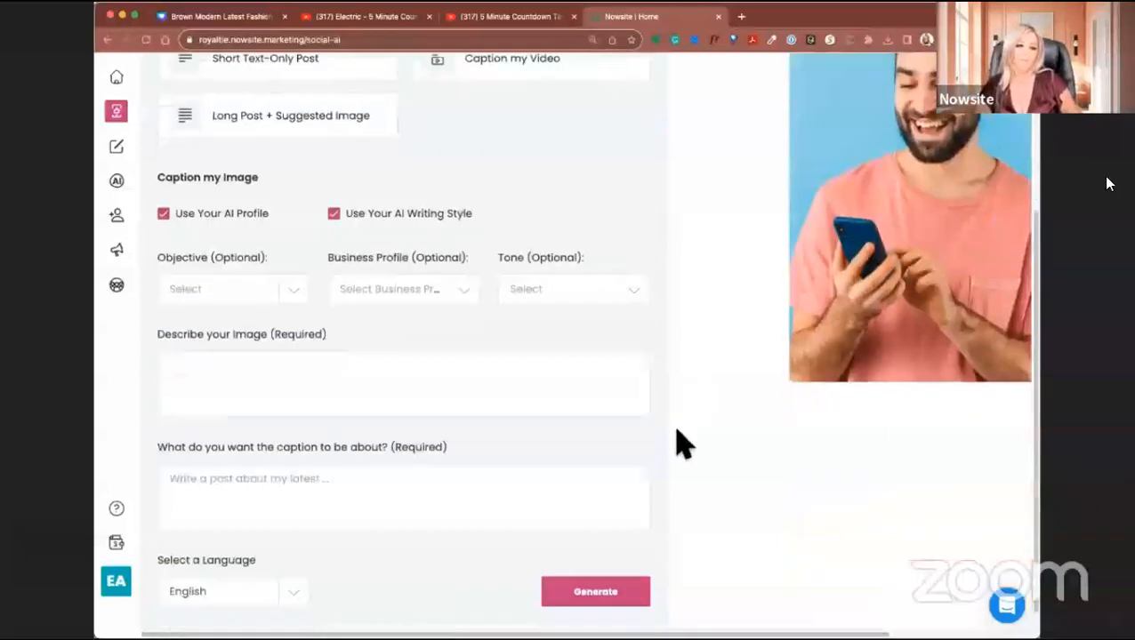
pyautogui.click(202, 373)
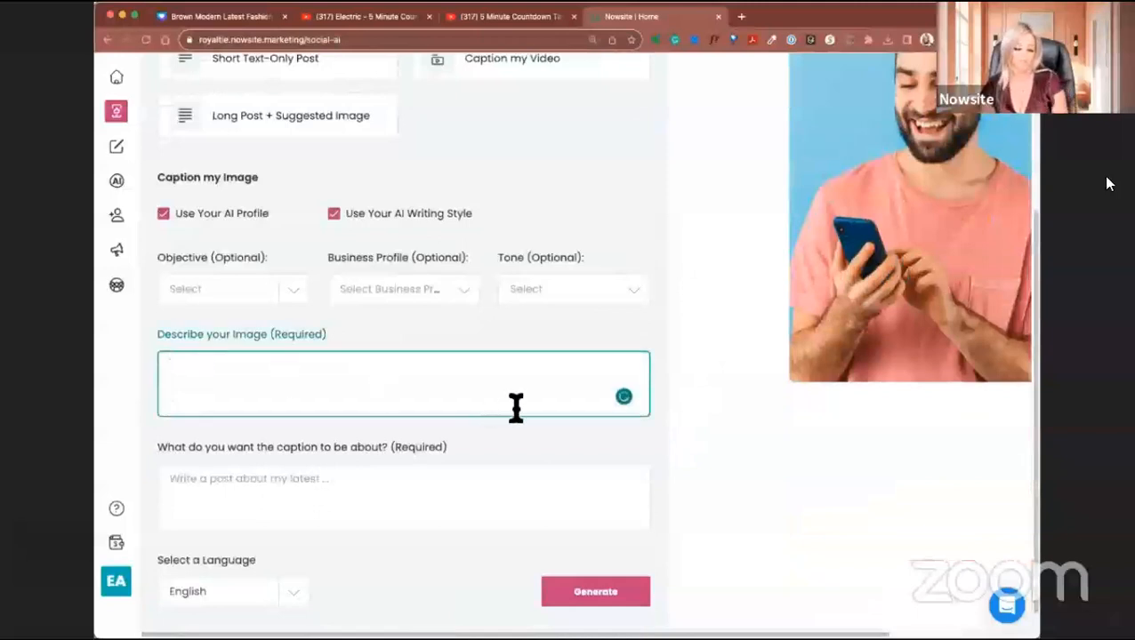
pyautogui.write('A p')
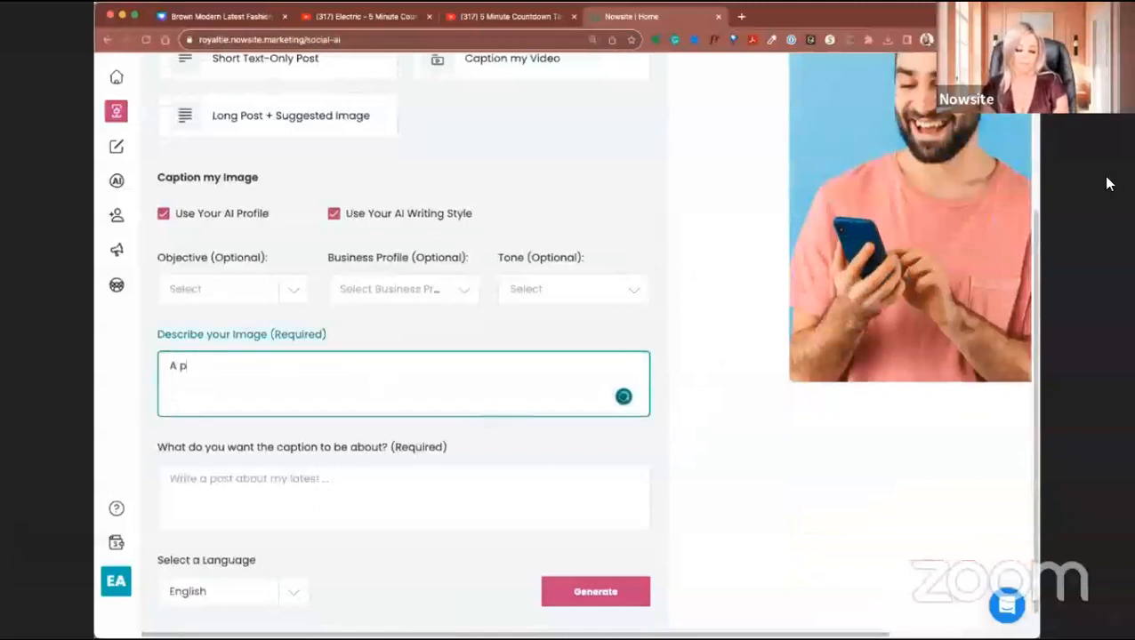
pyautogui.write('icture ')
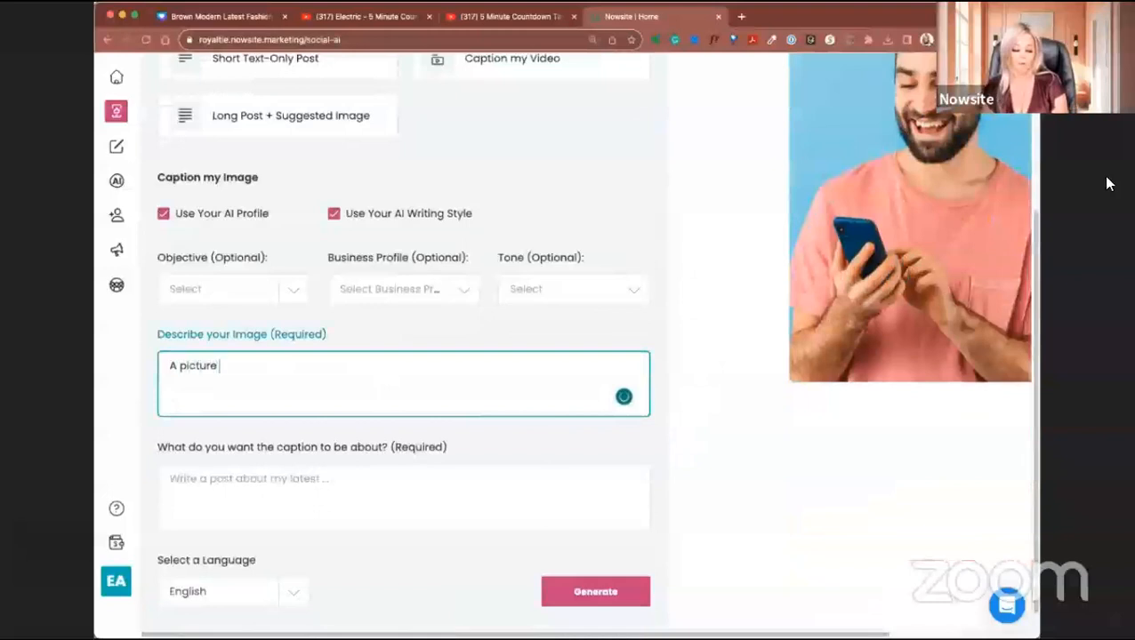
pyautogui.write('of my')
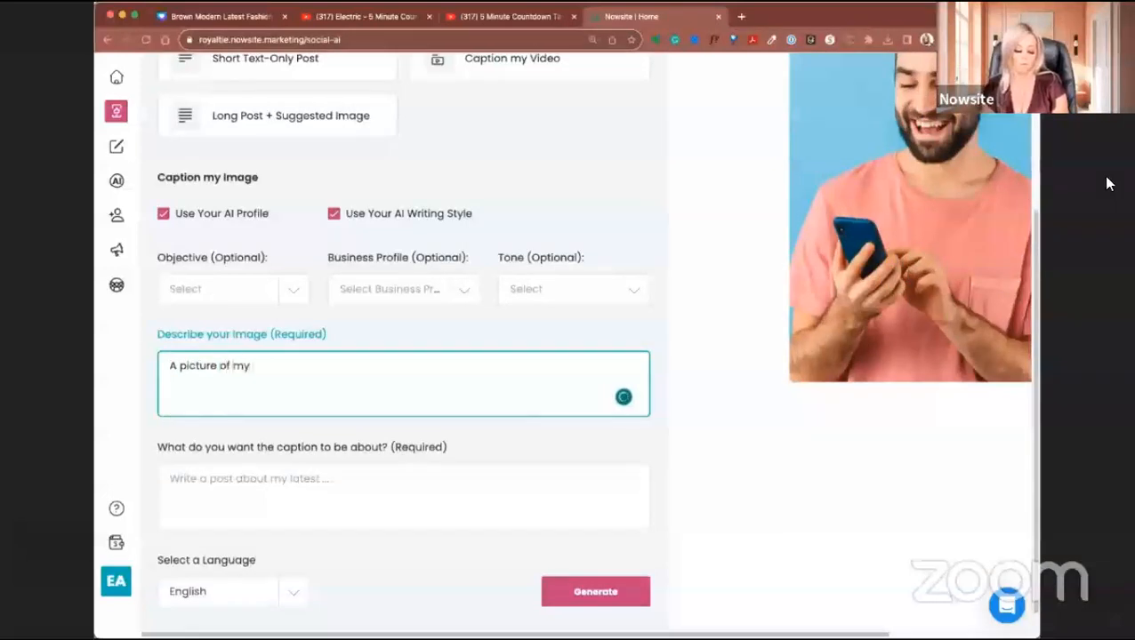
pyautogui.write(' new wo')
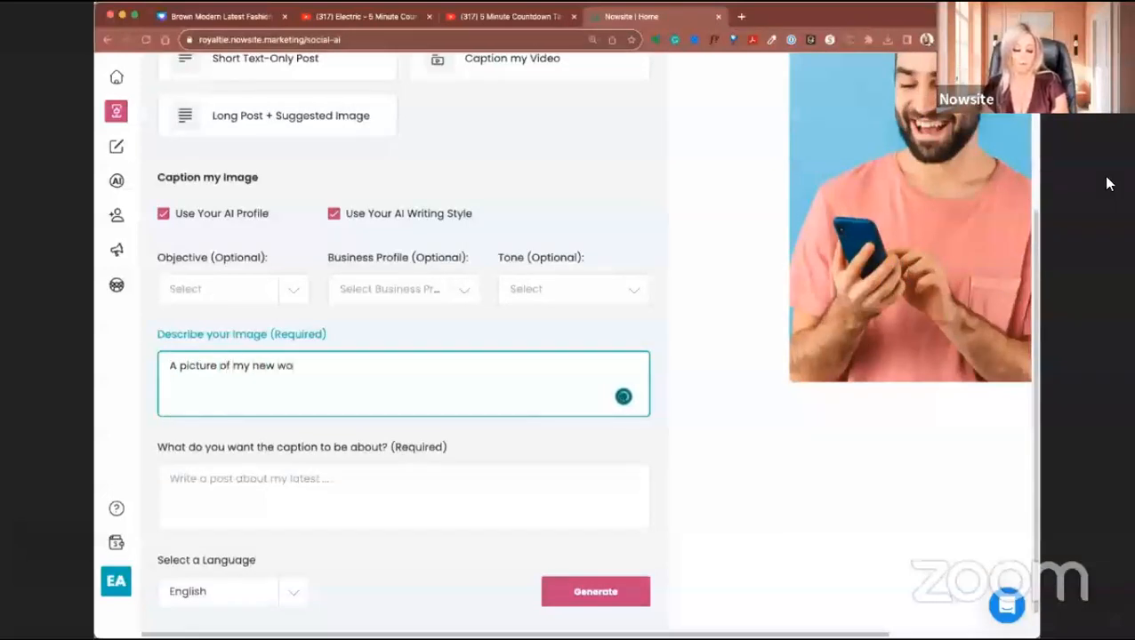
pyautogui.write('rksh')
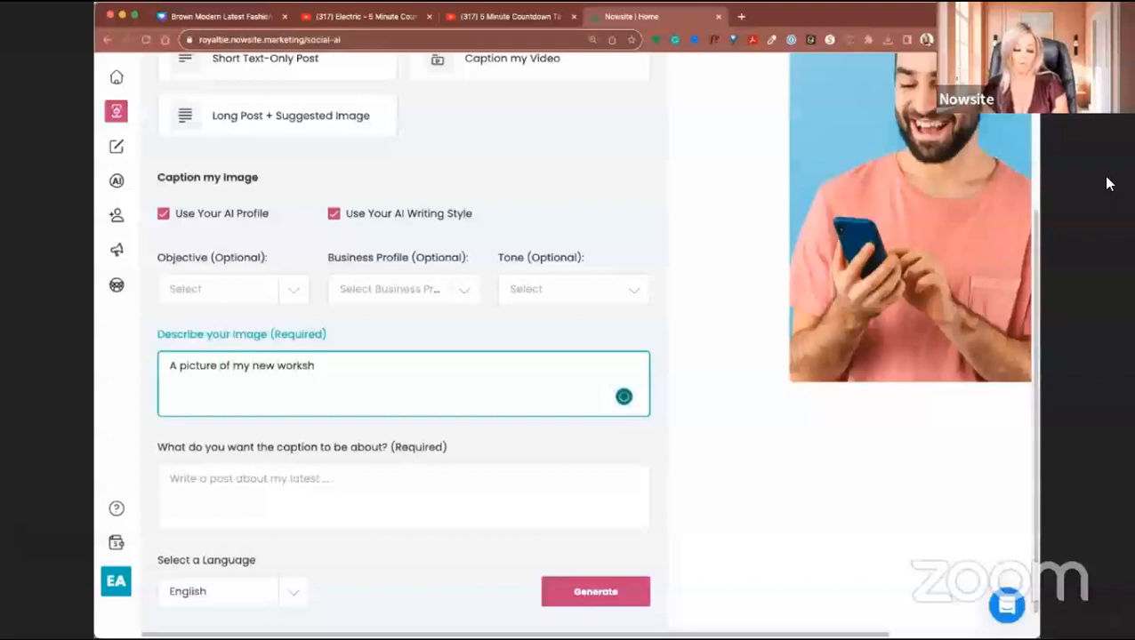
pyautogui.write('op Tal')
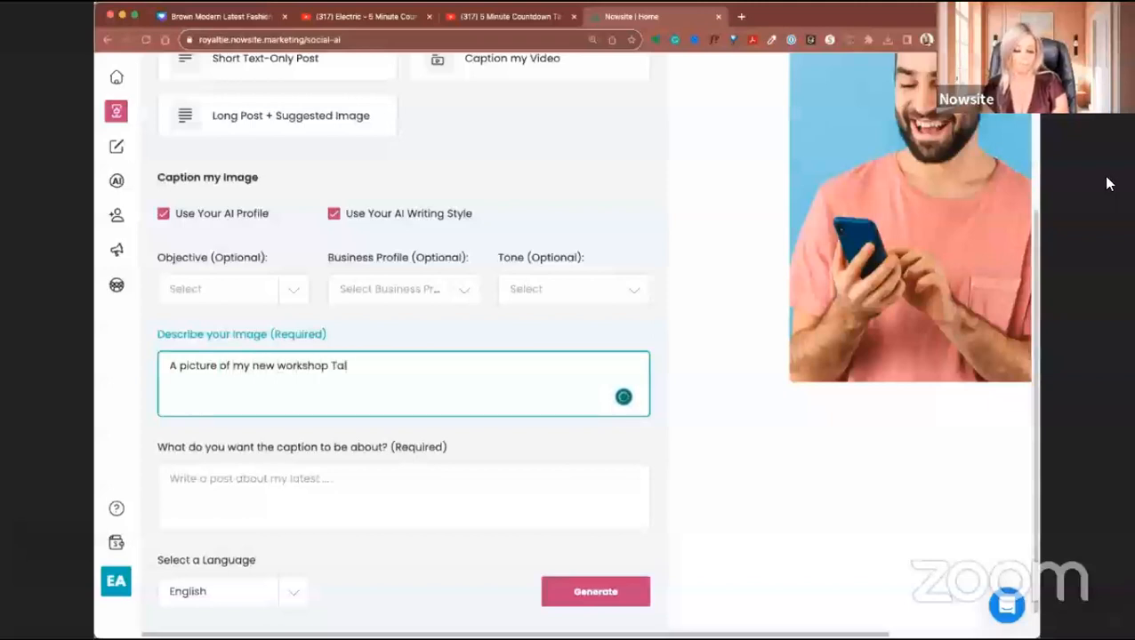
pyautogui.write('king for Do')
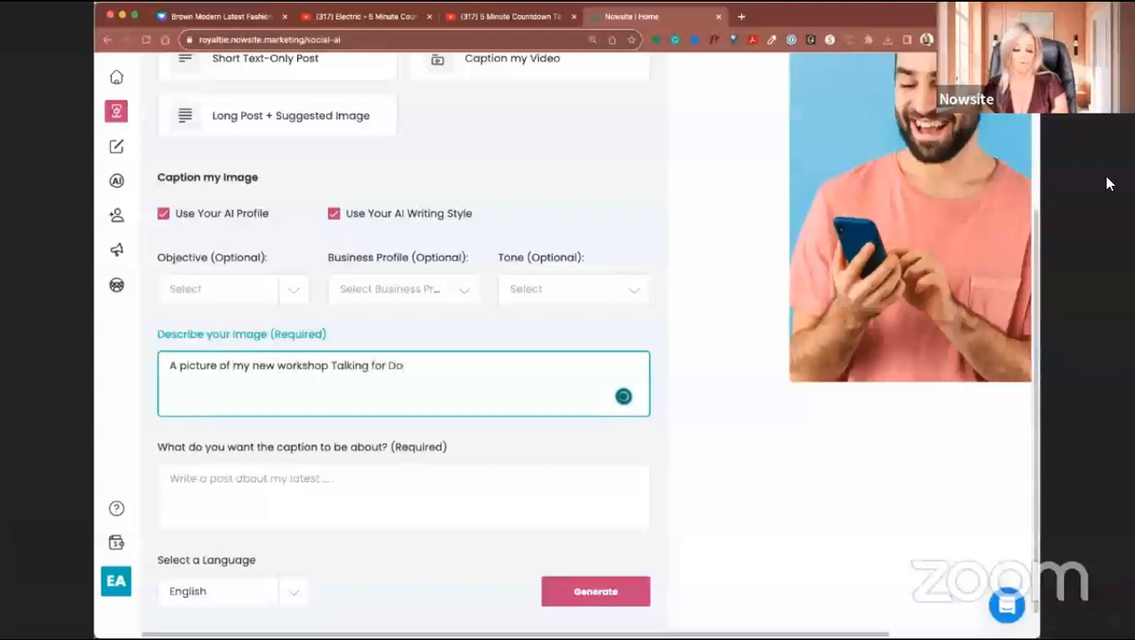
pyautogui.write('llars')
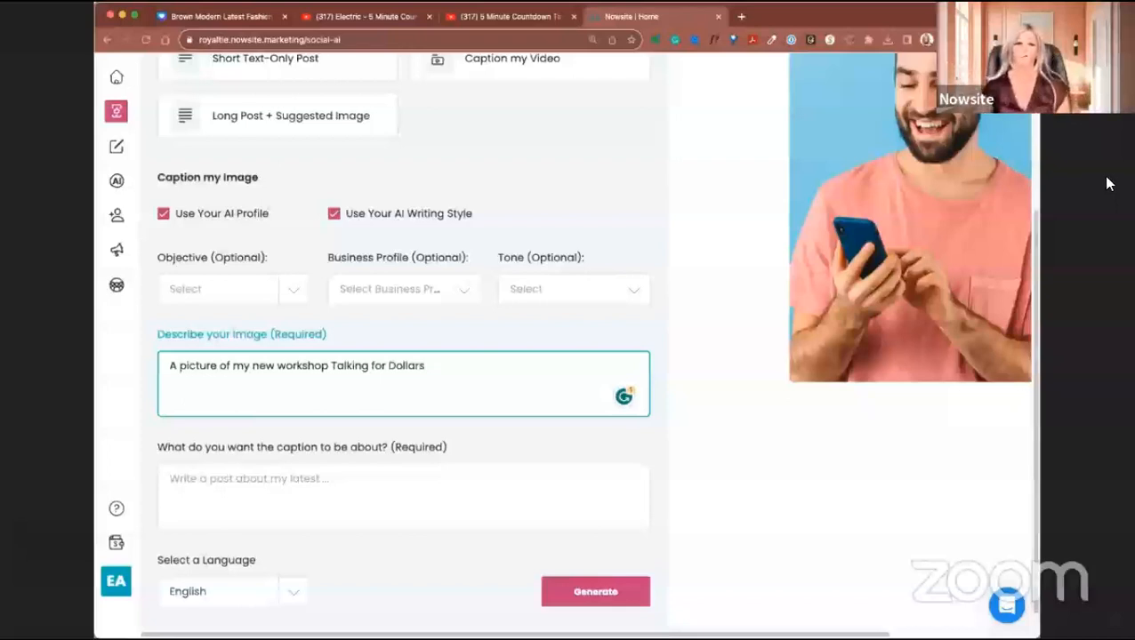
# Enter "My new workshop talking for dollars that will help people learn how to create conversations that make sales." as the caption topic
pyautogui.scroll(-1, 228, 478)
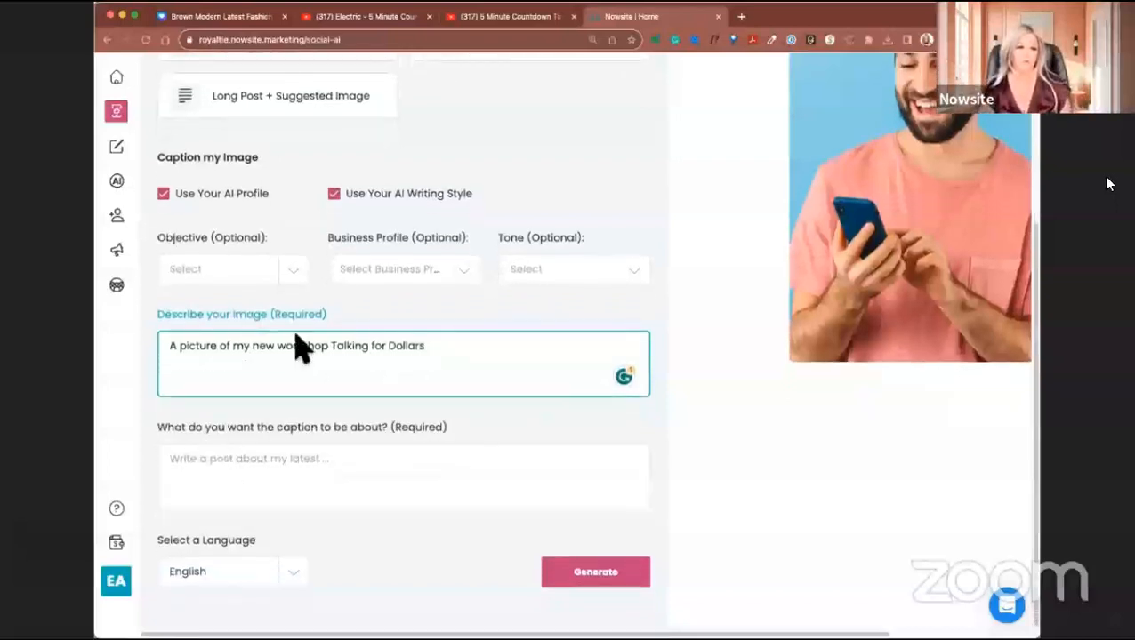
pyautogui.click(253, 481)
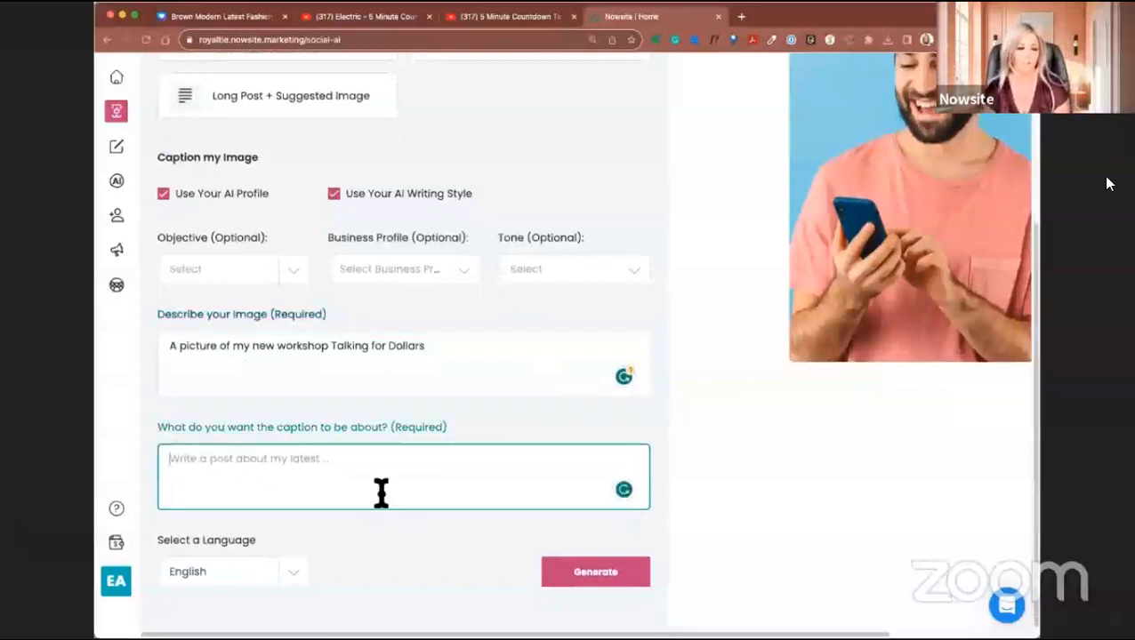
pyautogui.write('My n')
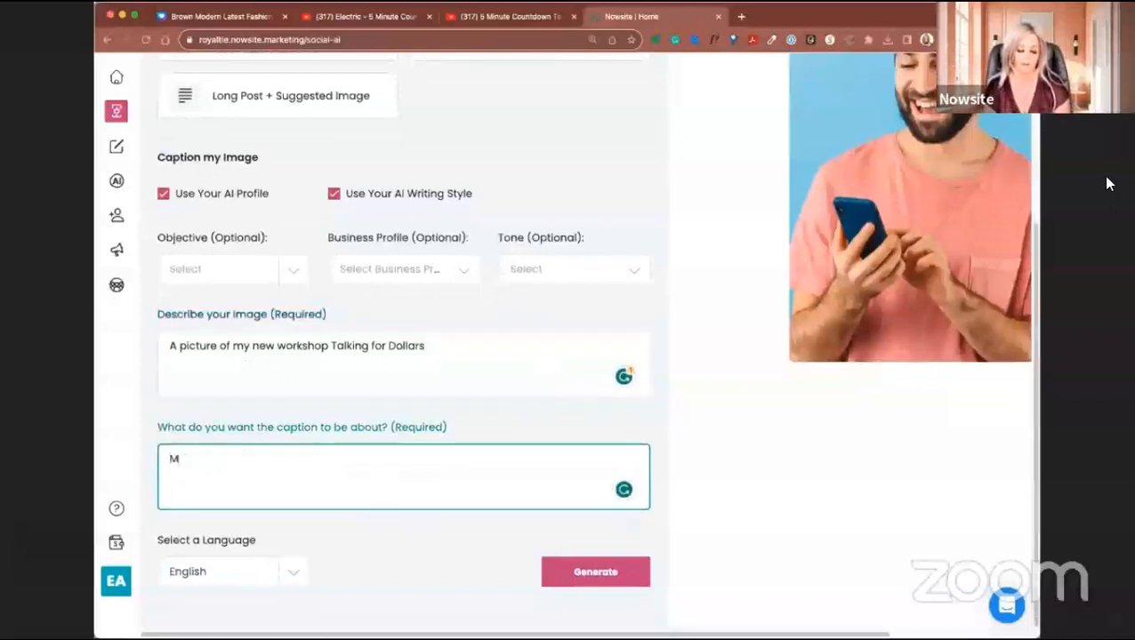
pyautogui.write('w wo')
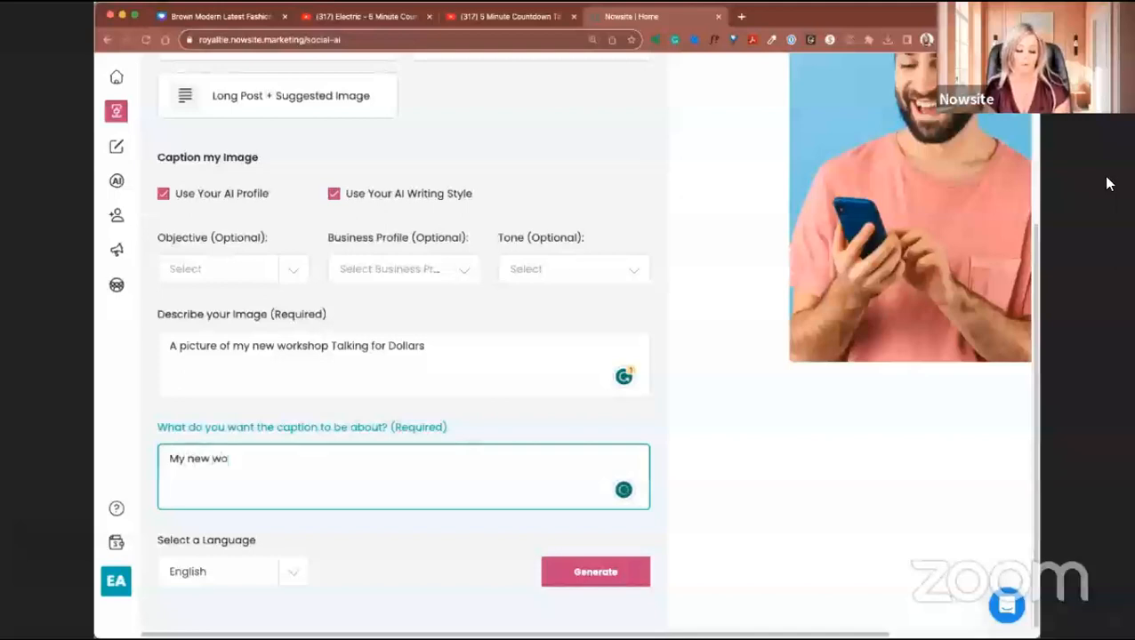
pyautogui.write('rkshop talking for')
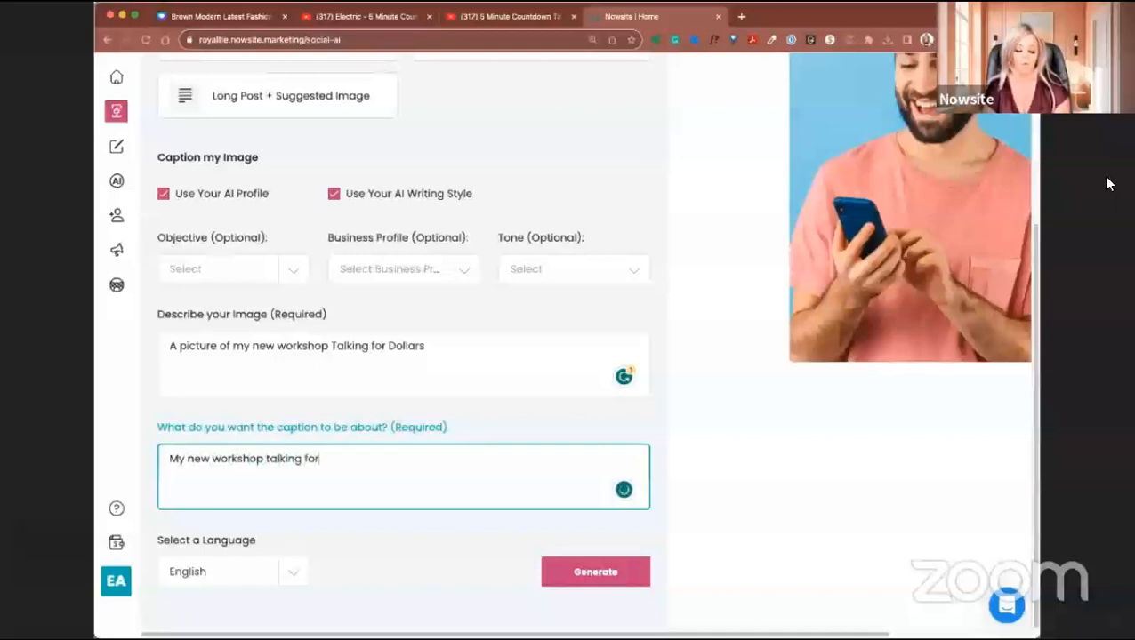
pyautogui.write(' dollars ')
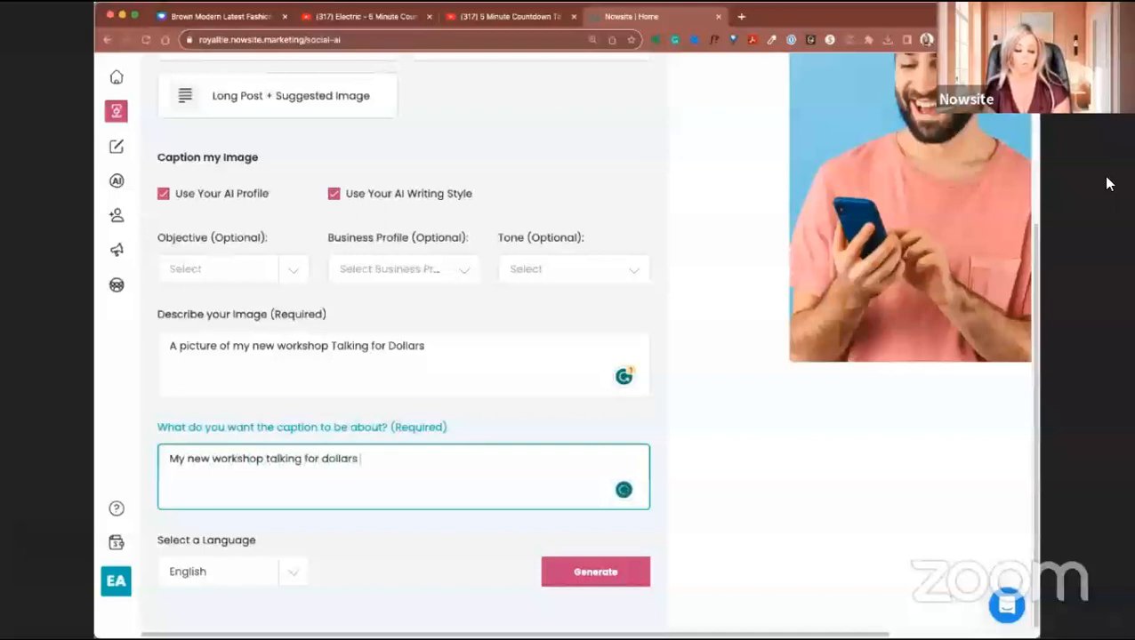
pyautogui.write('that will h')
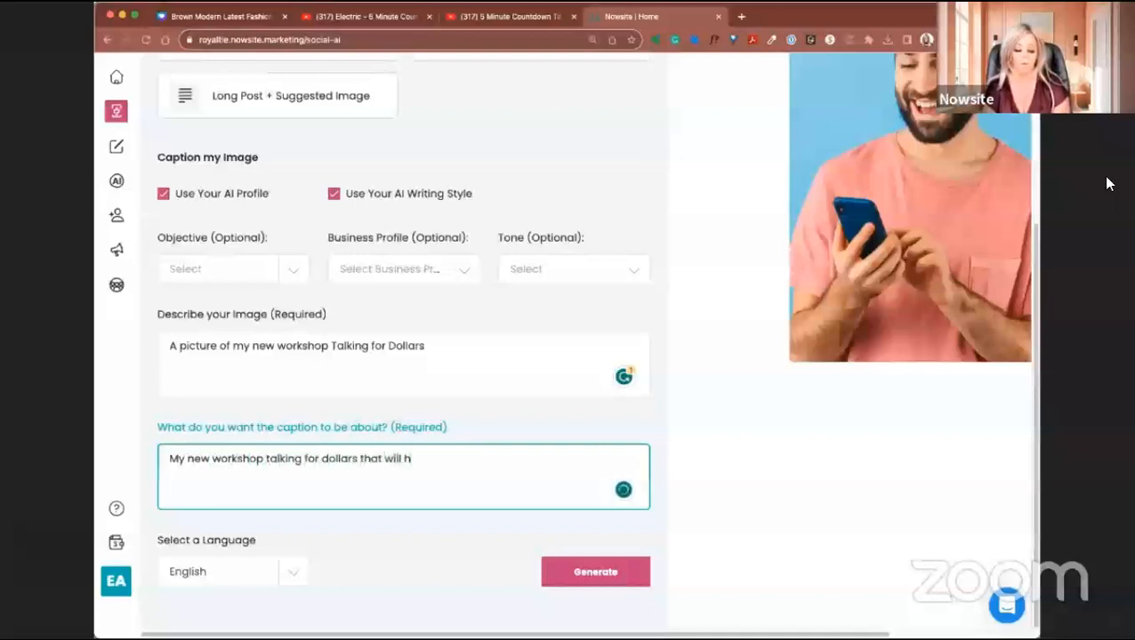
pyautogui.write('elp people learn ')
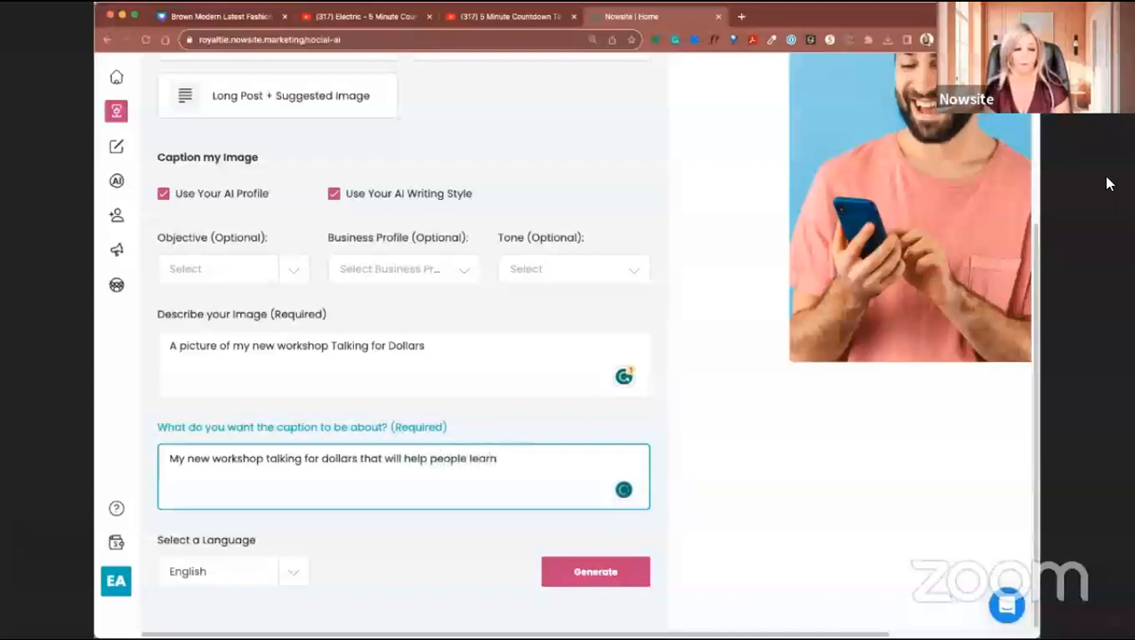
pyautogui.write('how t')
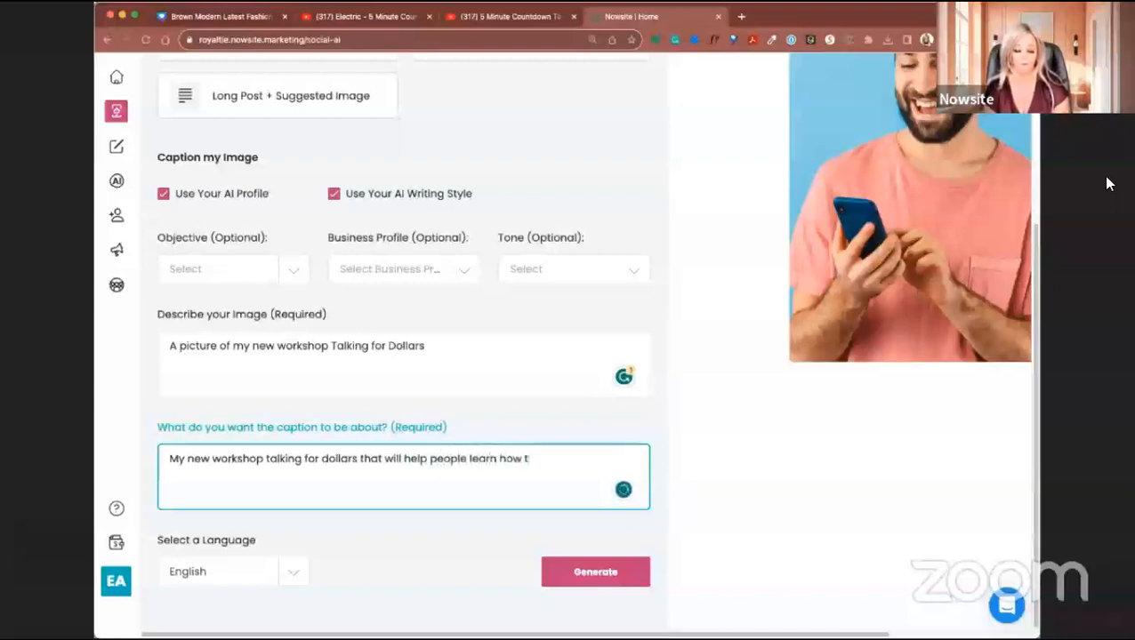
pyautogui.write('o c')
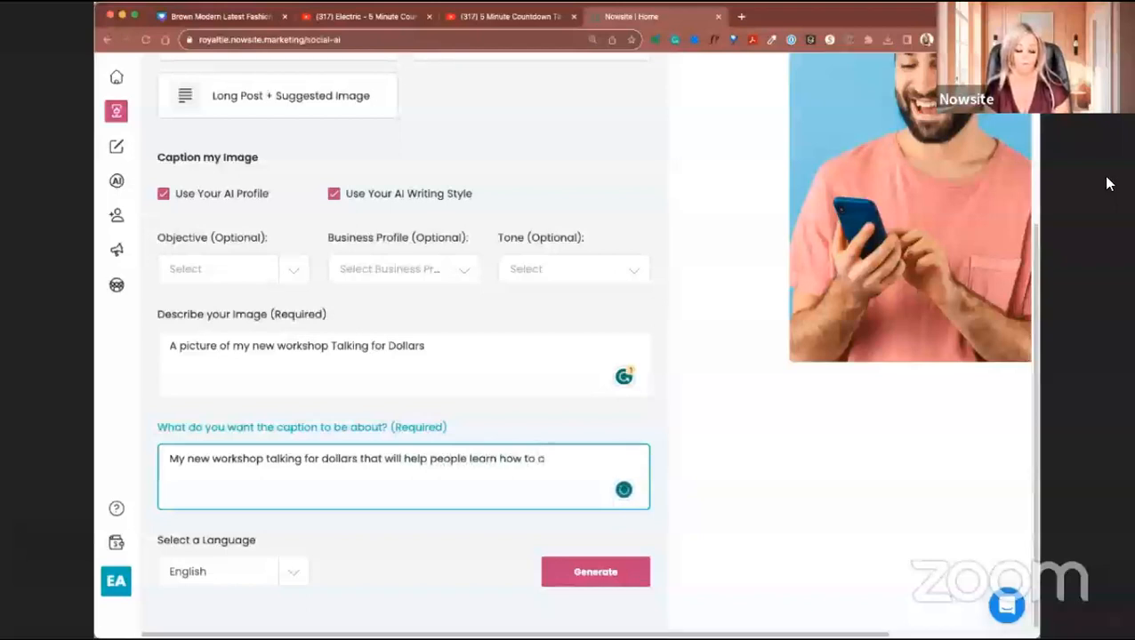
pyautogui.write('reaate c')
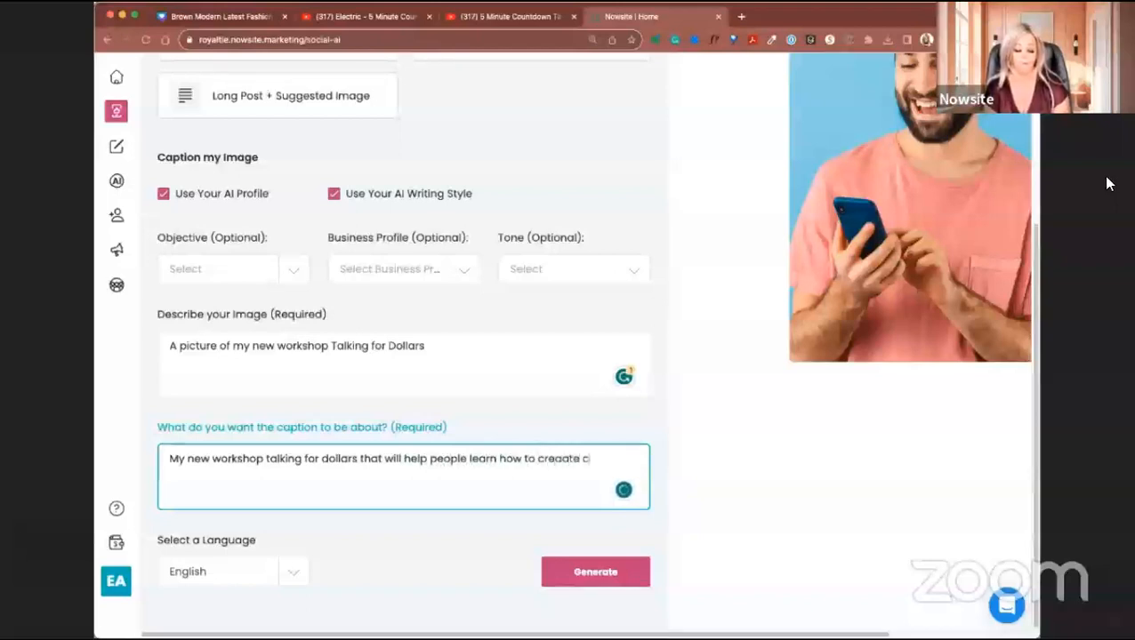
pyautogui.write('onversa')
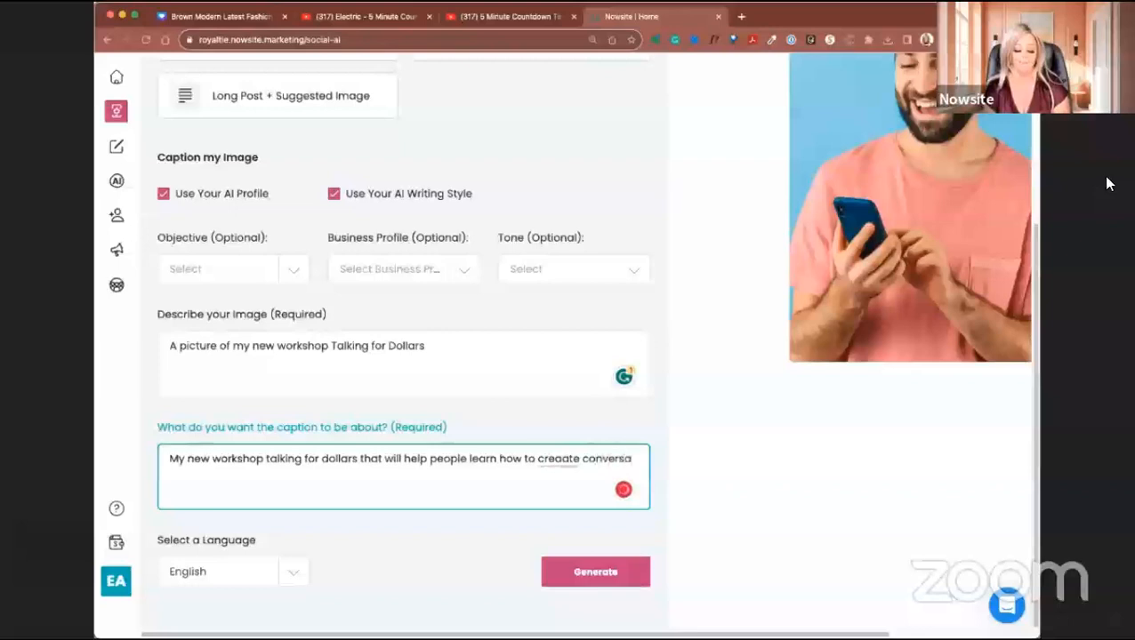
pyautogui.write('tions that m')
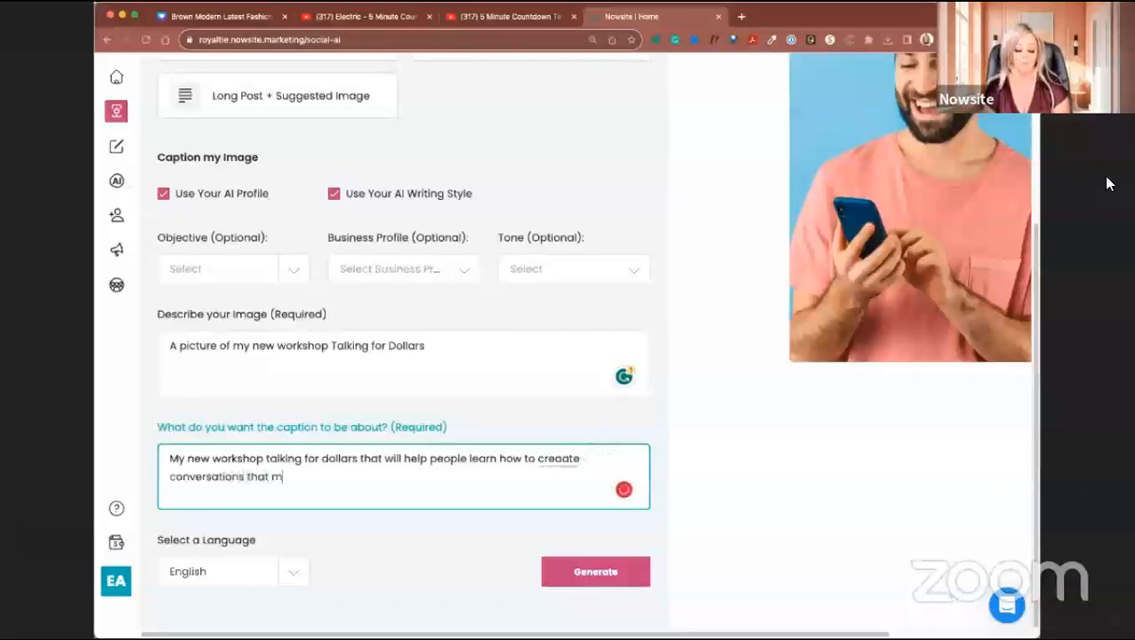
pyautogui.write('ake safes.')
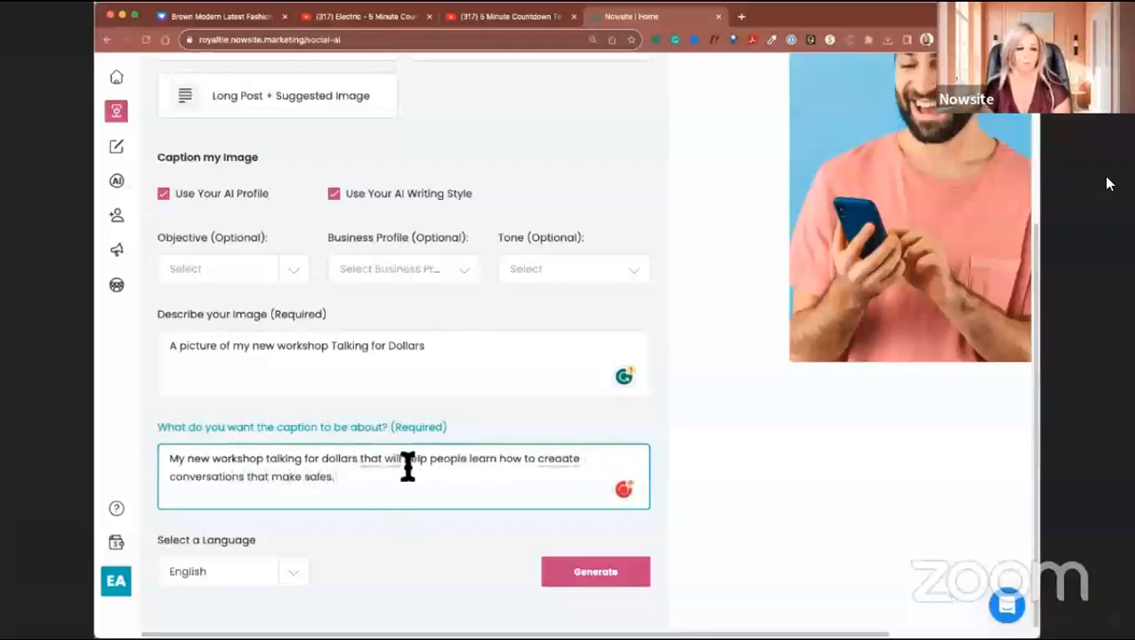
# Correct "creaate" to "create" in the caption topic and restore "that" before "will help"
pyautogui.click(371, 462)
pyautogui.click(397, 501)
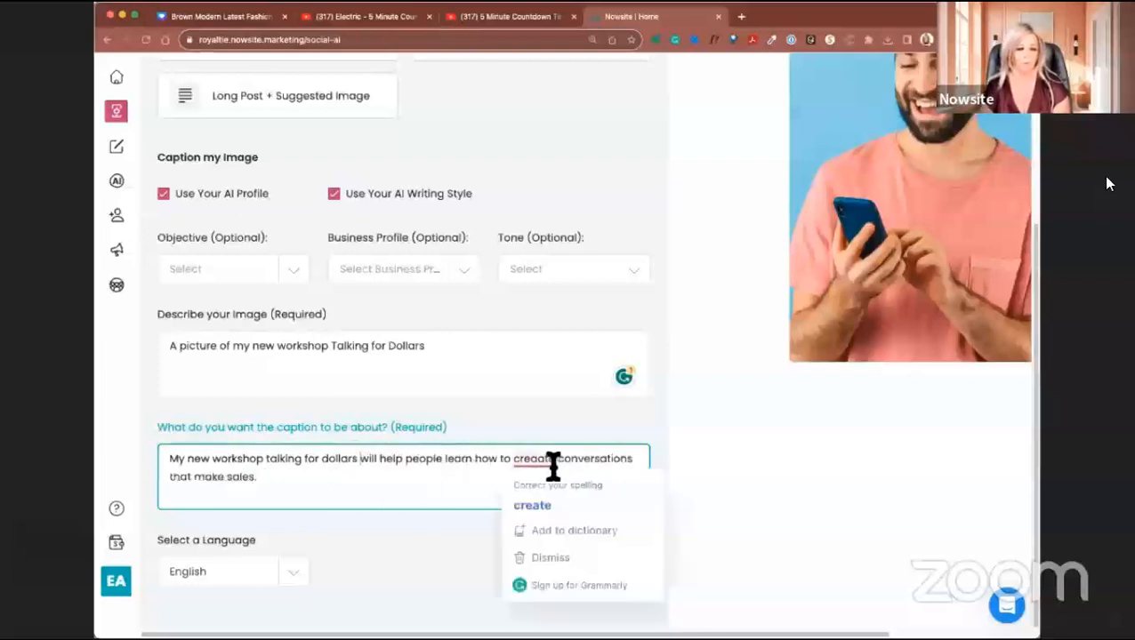
pyautogui.click(544, 499)
pyautogui.click(360, 461)
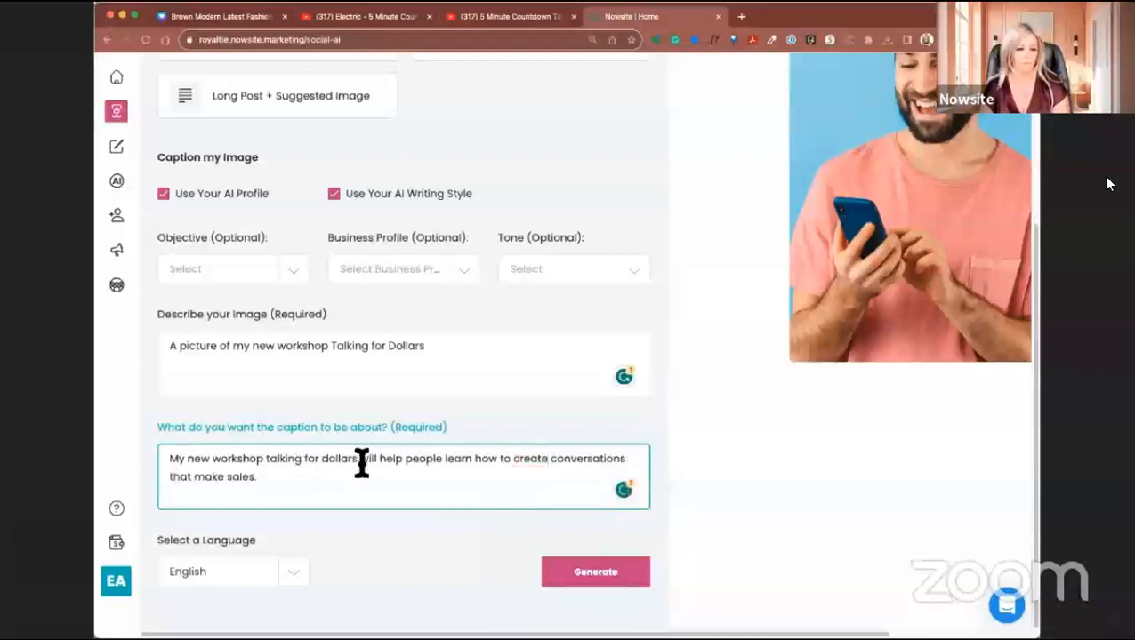
pyautogui.write('that')
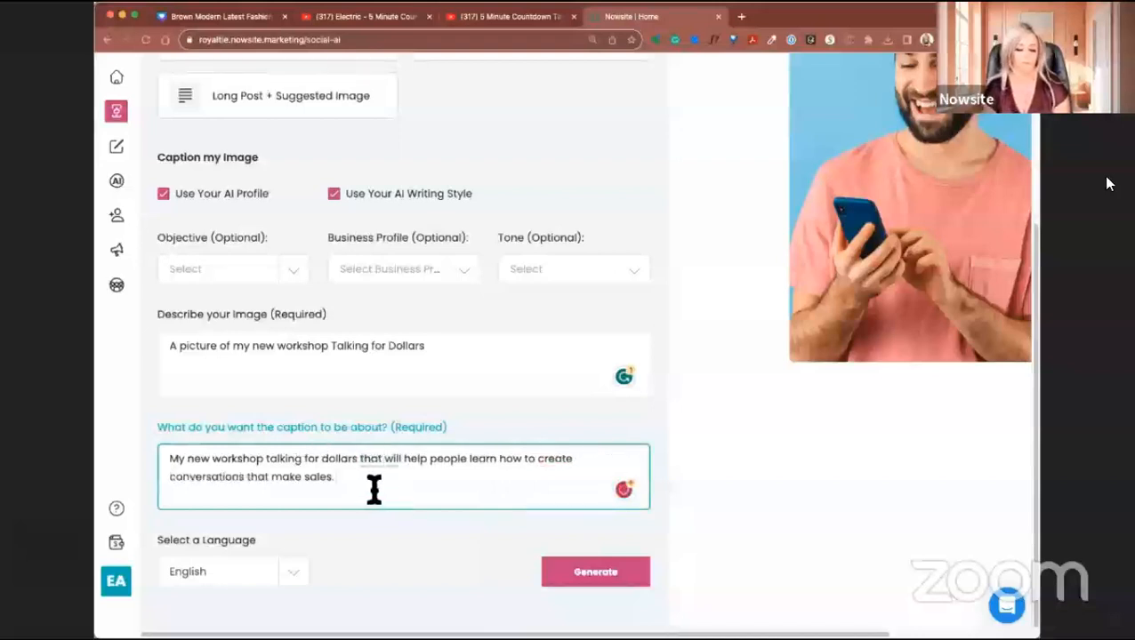
# Add the sentence "Give free tickets today for thursday's workshop" to the end of the caption topic
pyautogui.write(' make sales. Give ')
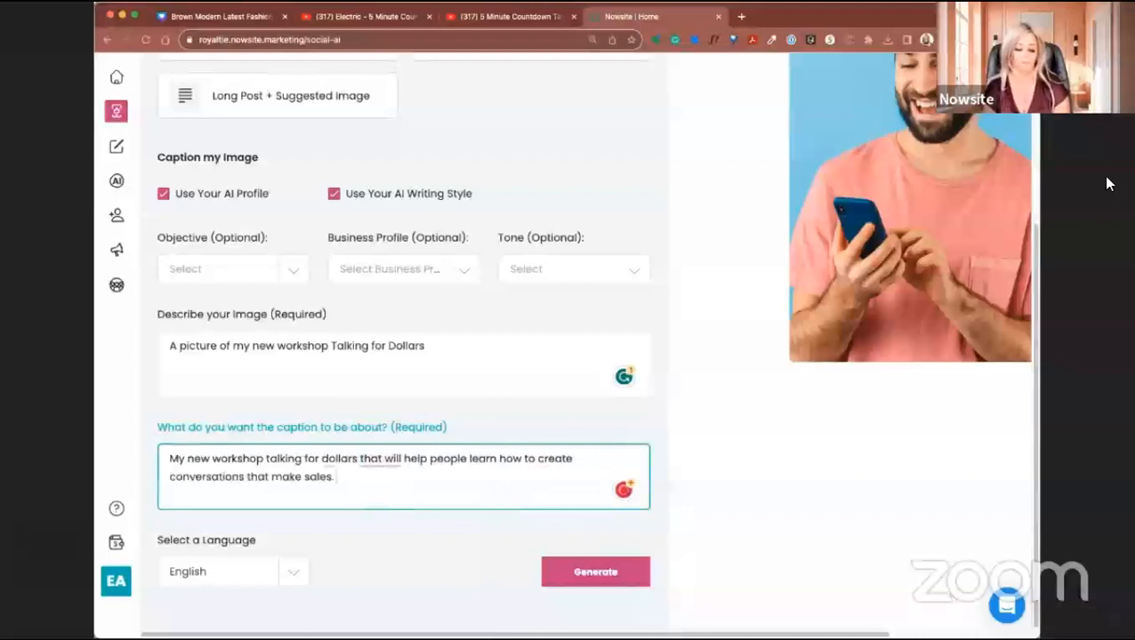
pyautogui.write('free tickets')
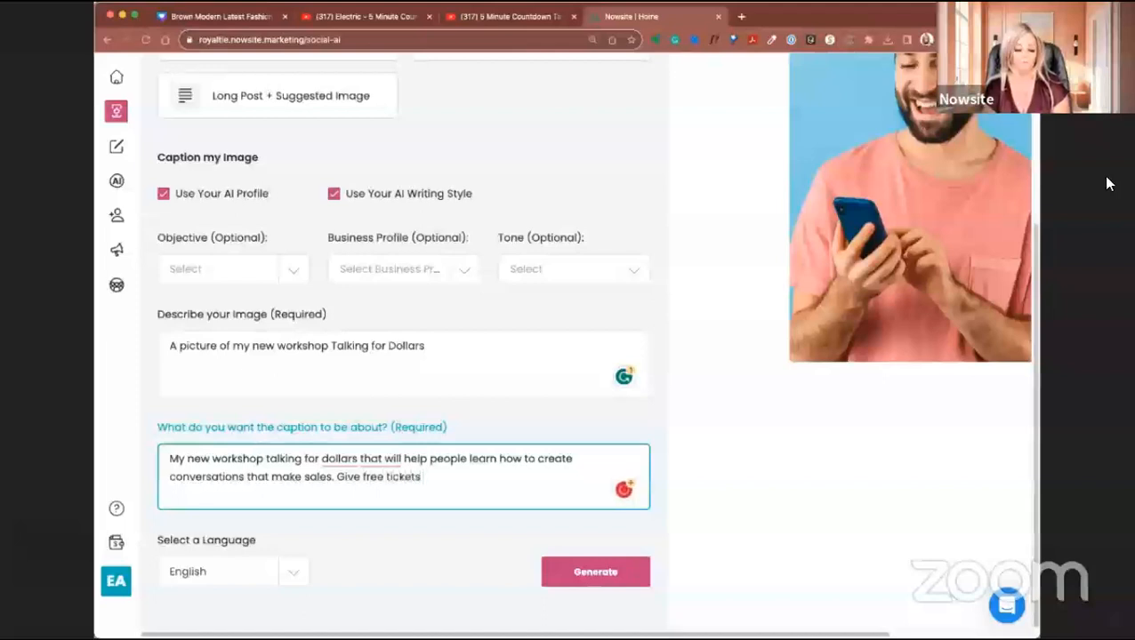
pyautogui.write(' today')
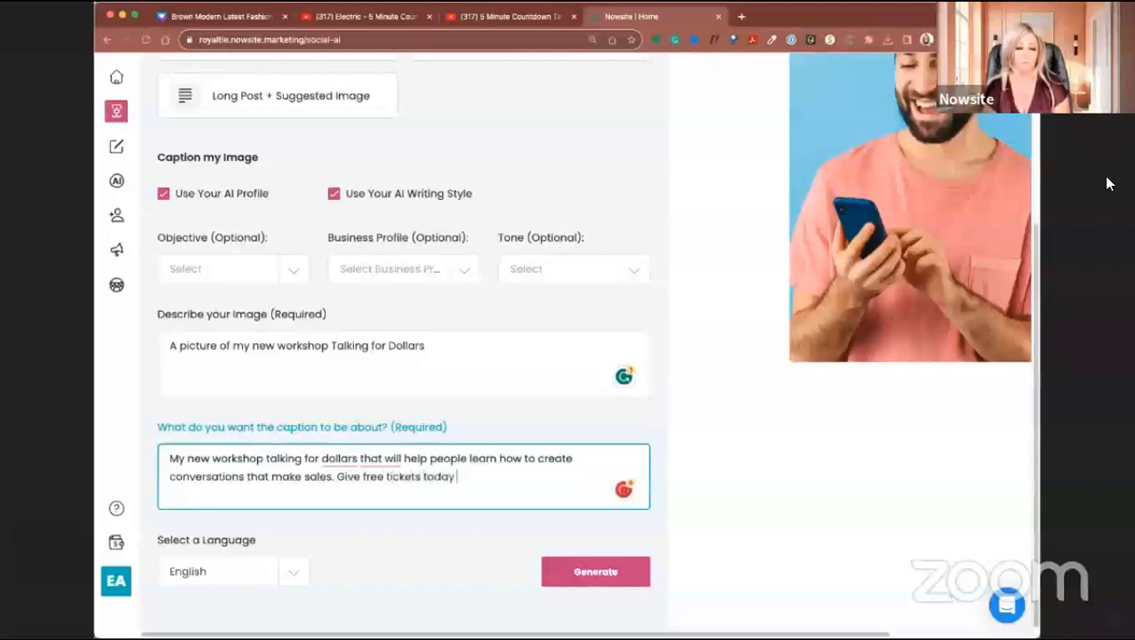
pyautogui.write(' for thursd')
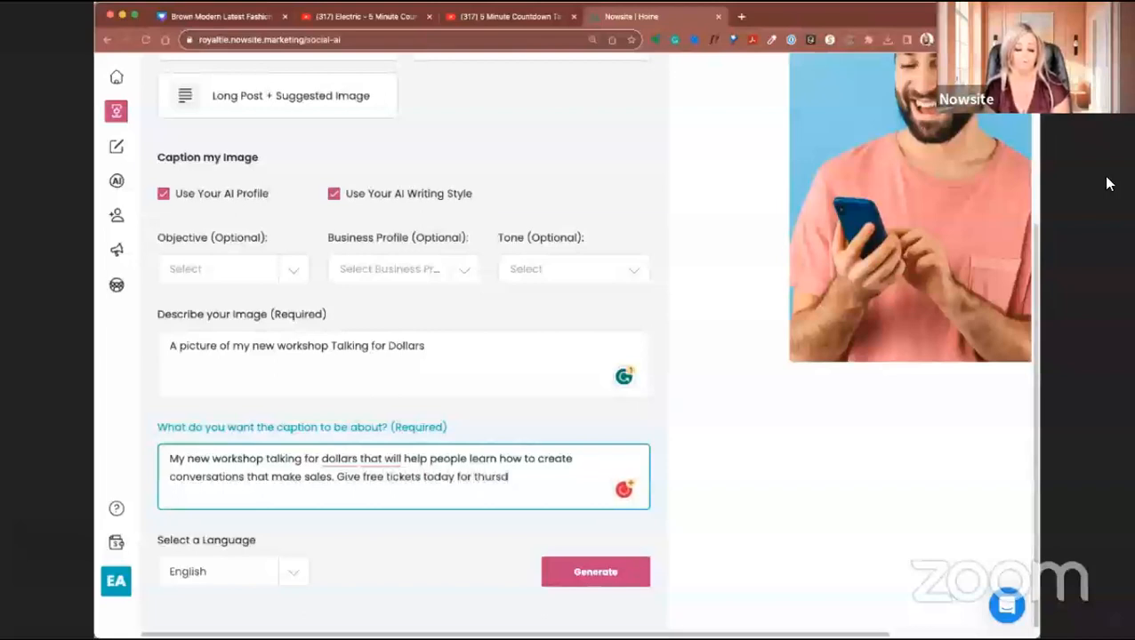
pyautogui.write("ay's workshop")
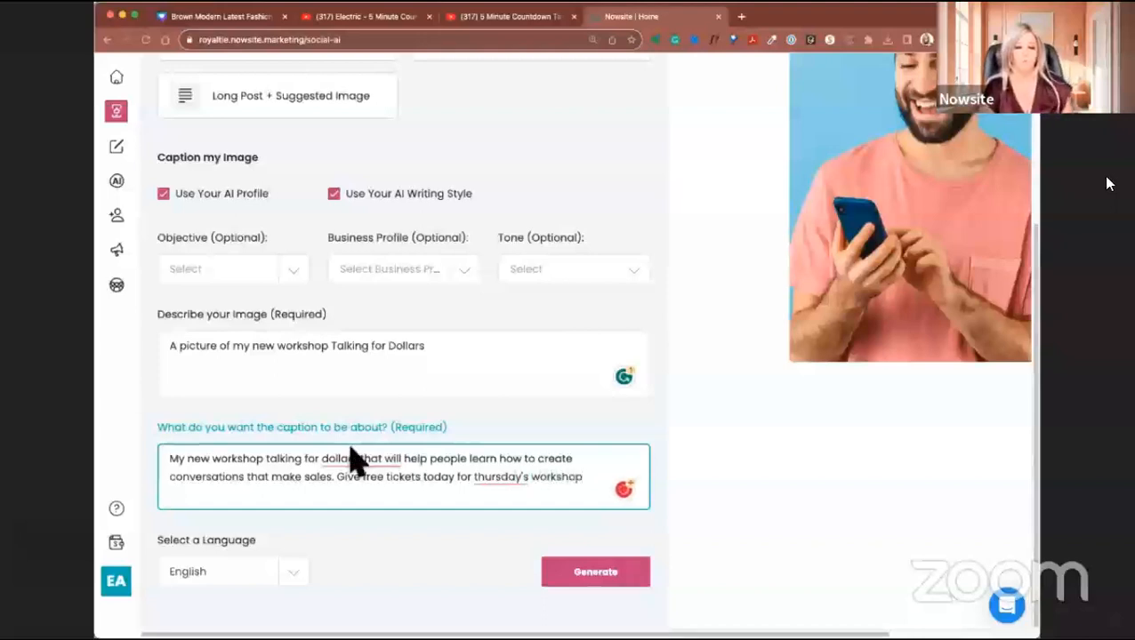
# Capitalize the workshop title in the caption topic as "Talking for Dollars" and enclose it in double quotation marks
pyautogui.moveTo(359, 458)
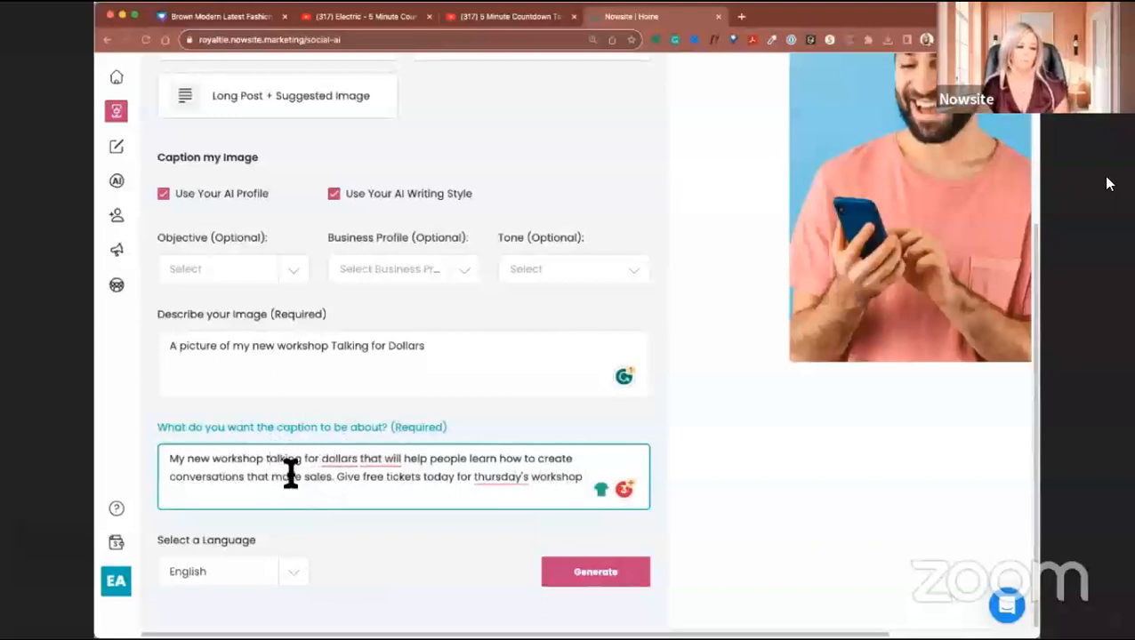
pyautogui.press('BackSpace')
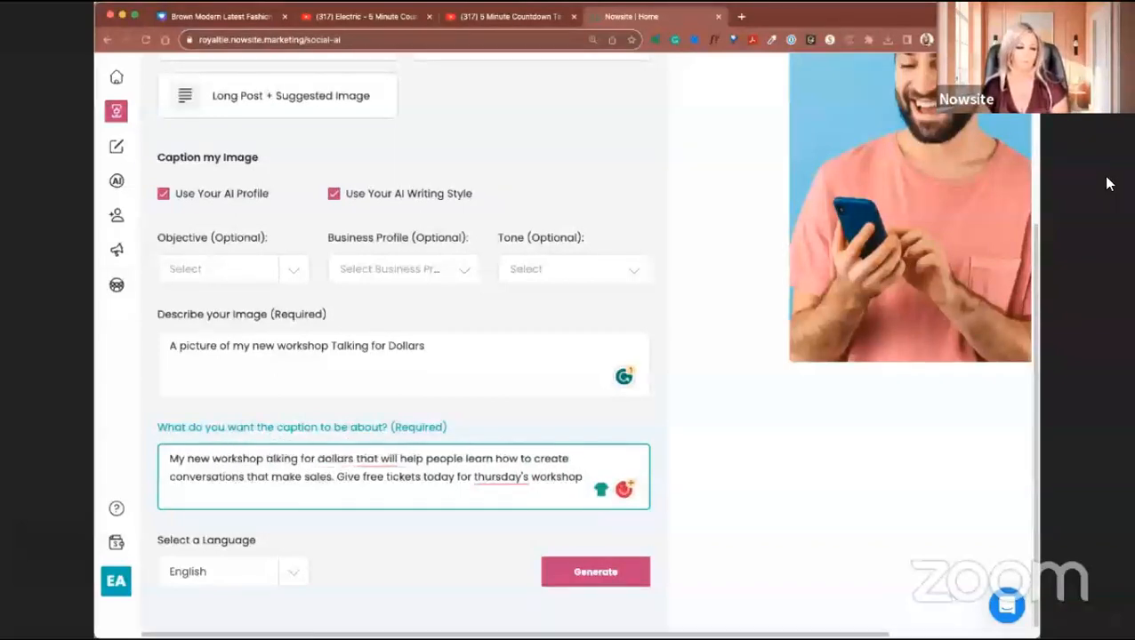
pyautogui.write('T')
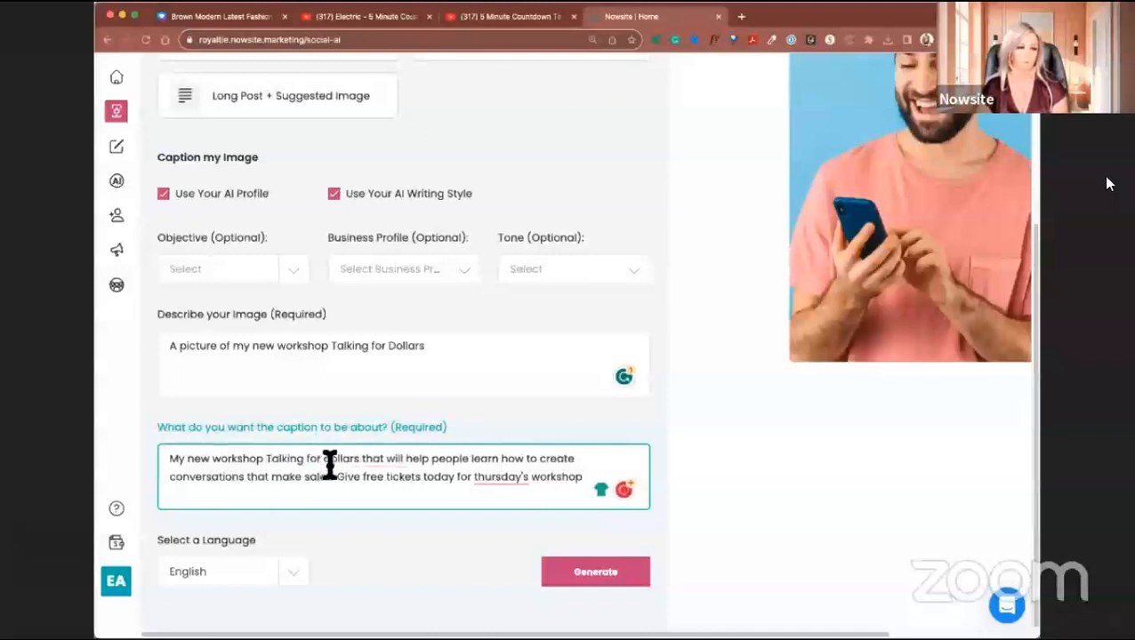
pyautogui.press('BackSpace')
pyautogui.write('D')
pyautogui.click(268, 459)
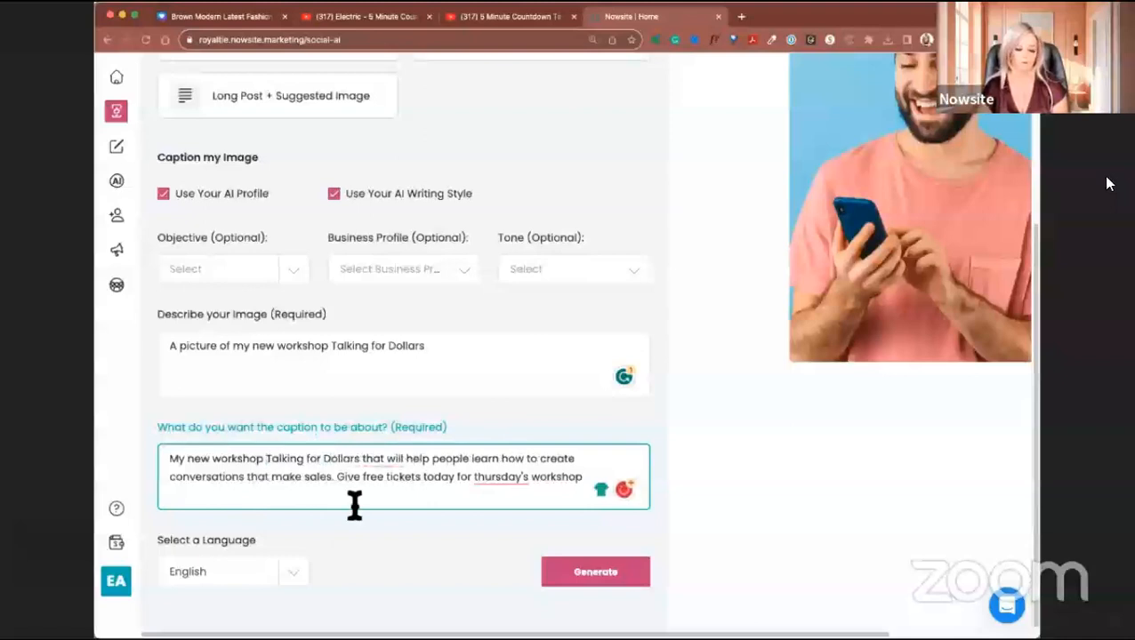
pyautogui.write("'")
pyautogui.click(364, 459)
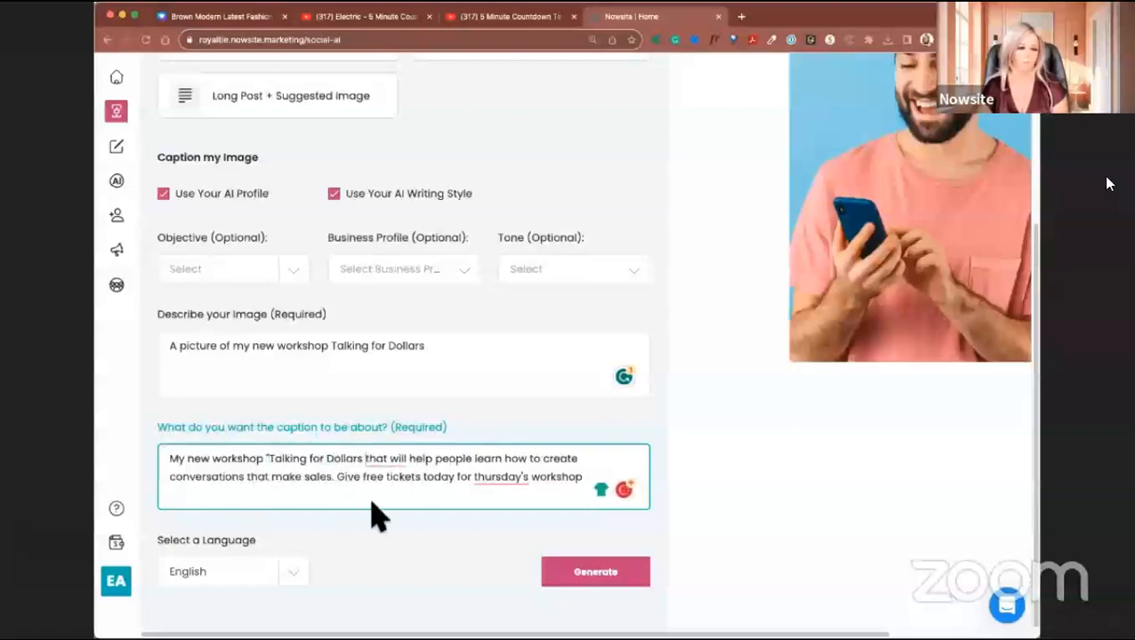
pyautogui.write('"')
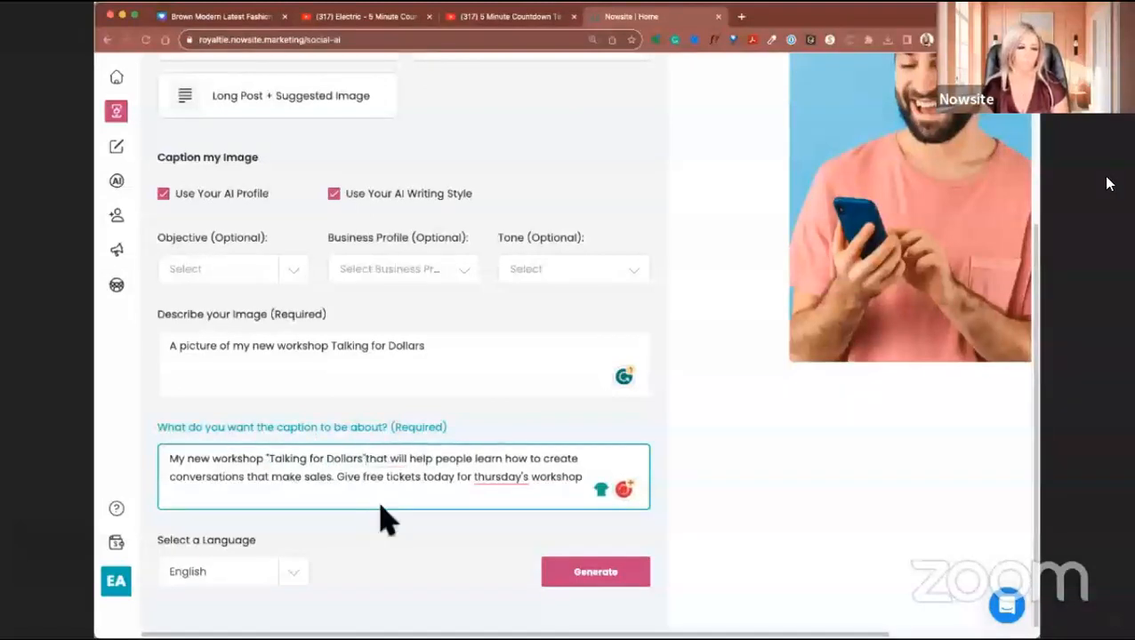
# Correct "thursday's" to "Thursday's" in the caption topic and generate the image caption
pyautogui.moveTo(496, 469)
pyautogui.click(513, 524)
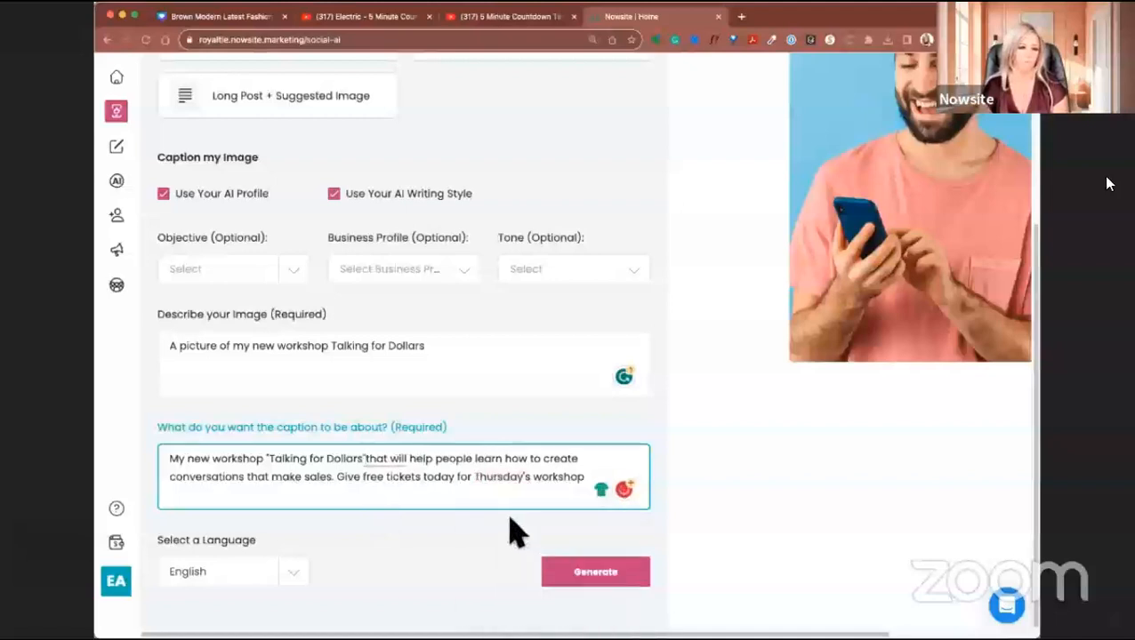
pyautogui.click(614, 573)
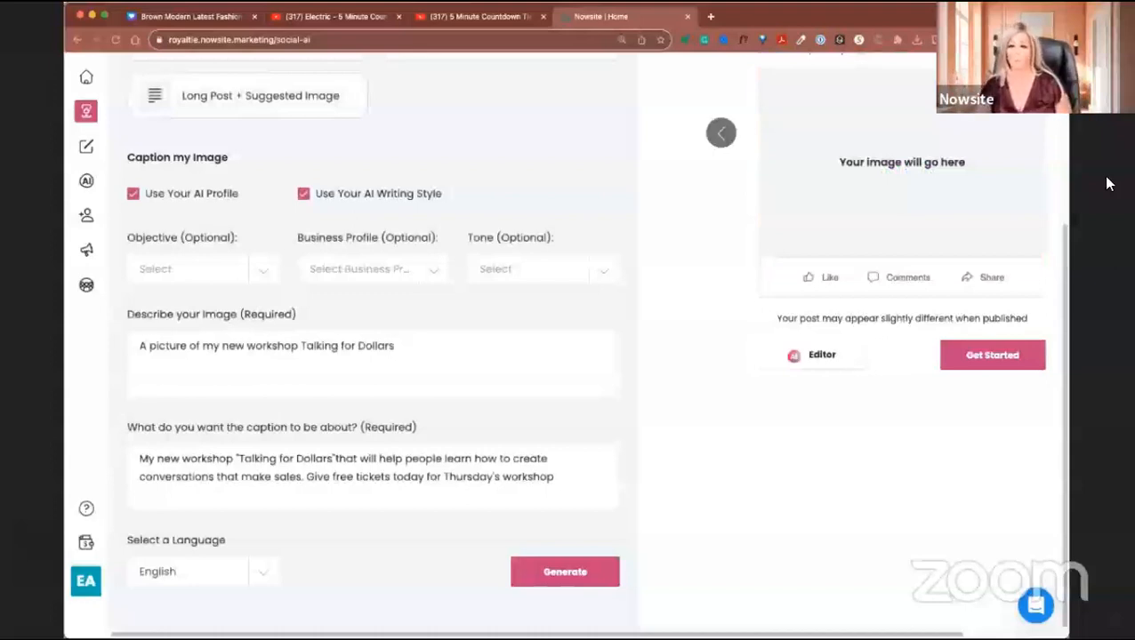
# Review the generated caption in the post preview and go back to the caption topic field
pyautogui.scroll(1, 942, 262)
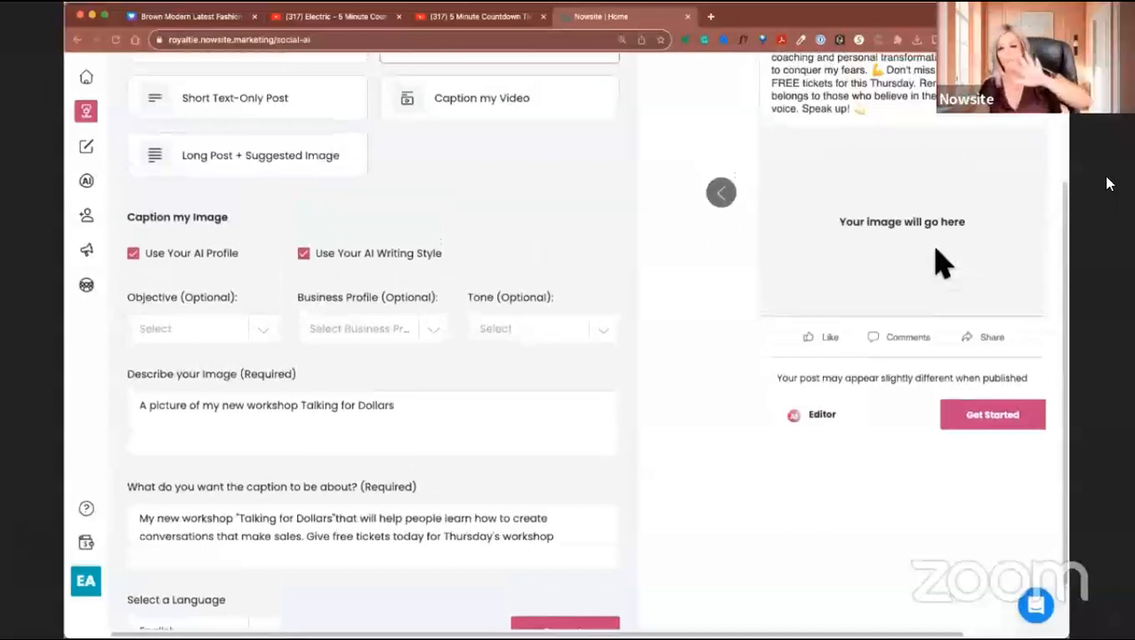
pyautogui.scroll(1, 942, 262)
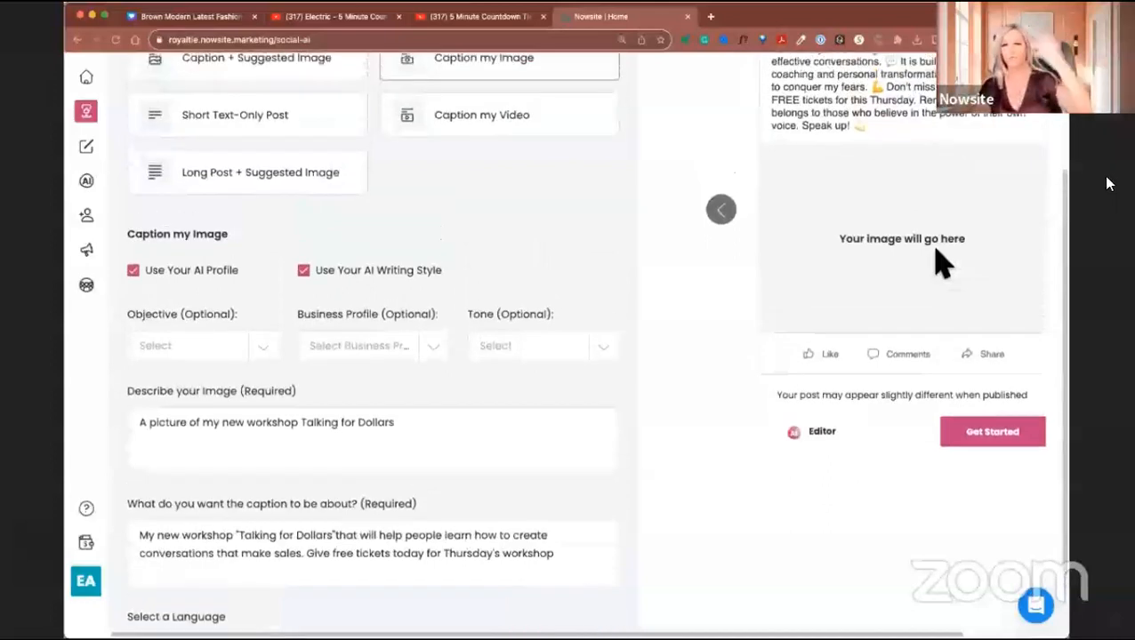
pyautogui.scroll(1, 943, 263)
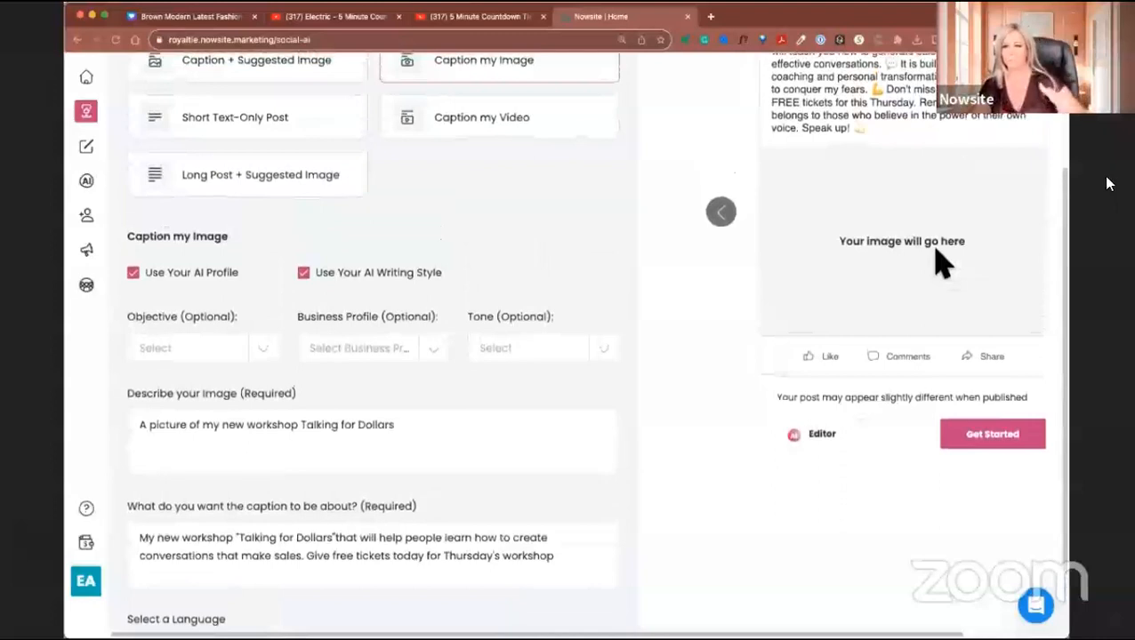
pyautogui.scroll(5, 942, 263)
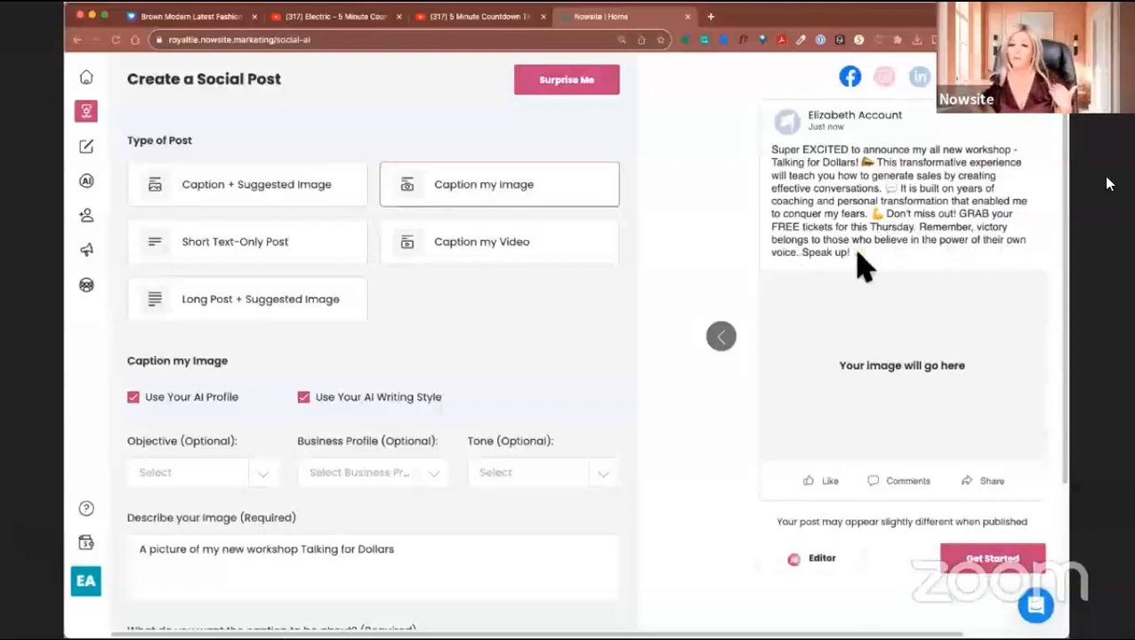
pyautogui.scroll(-5, 800, 267)
pyautogui.click(287, 489)
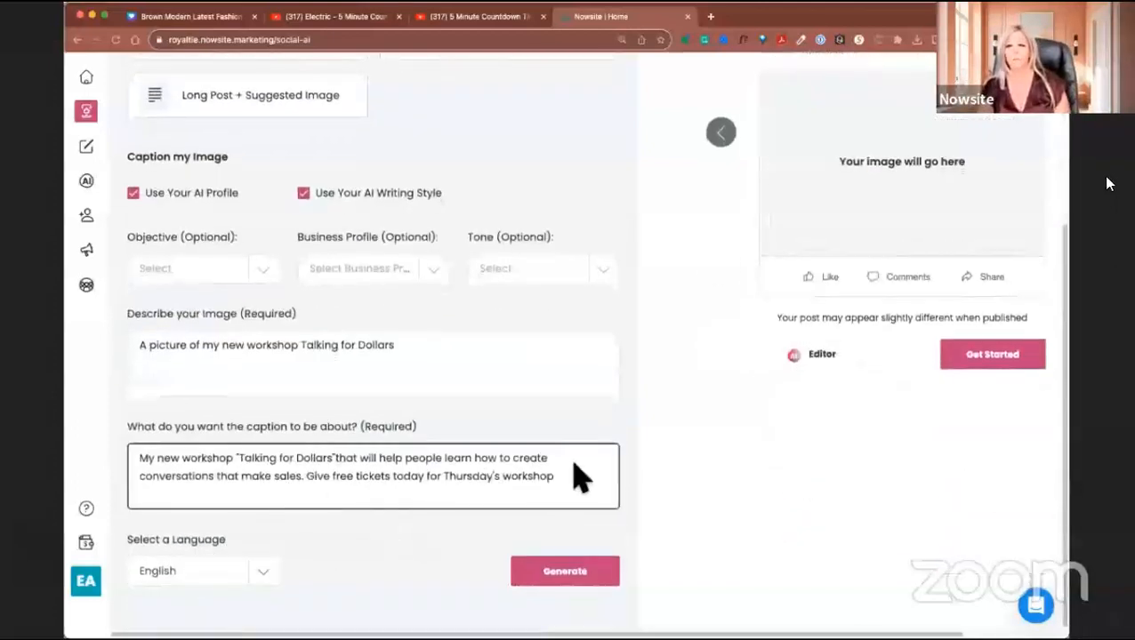
# Review the generated caption in the preview, copy it for a Facebook post and continue to Facebook
pyautogui.scroll(6, 578, 478)
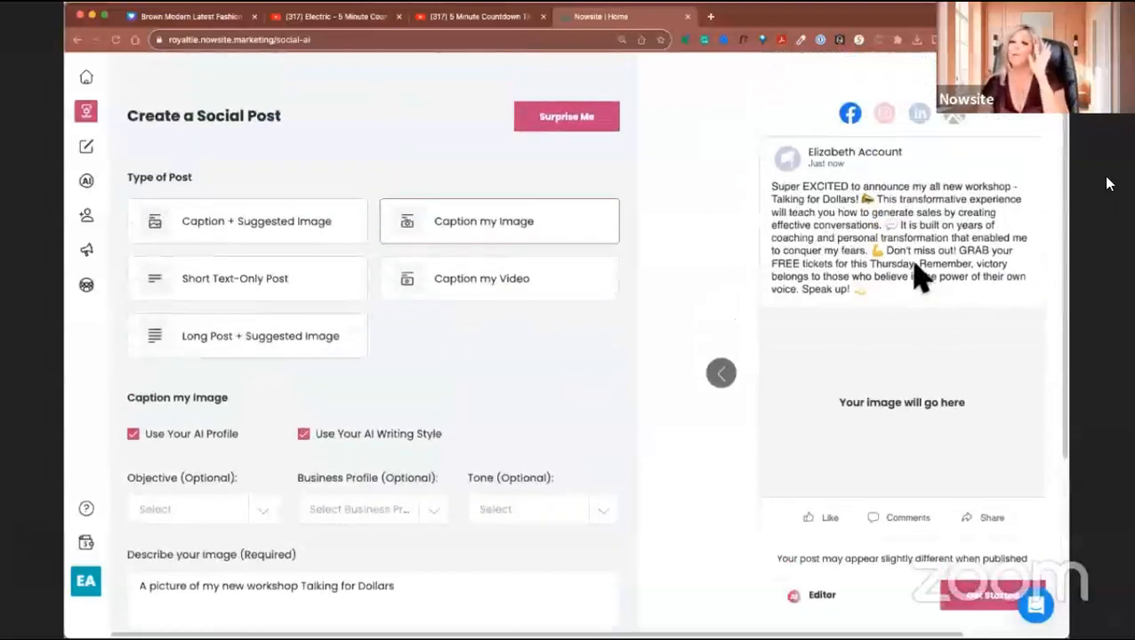
pyautogui.scroll(-2, 925, 266)
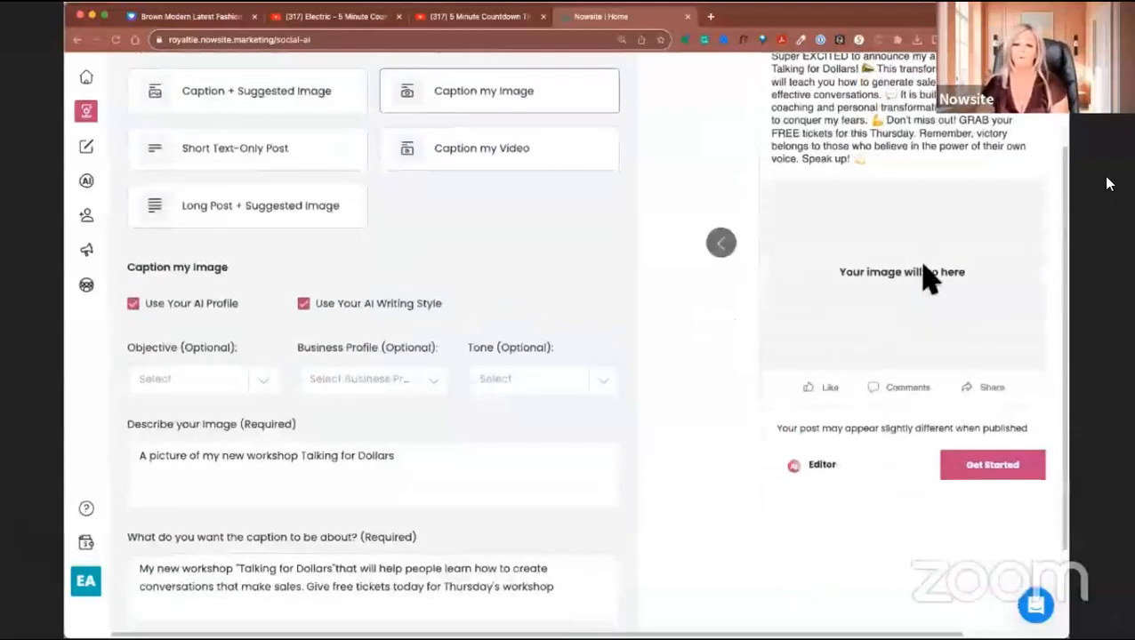
pyautogui.click(978, 478)
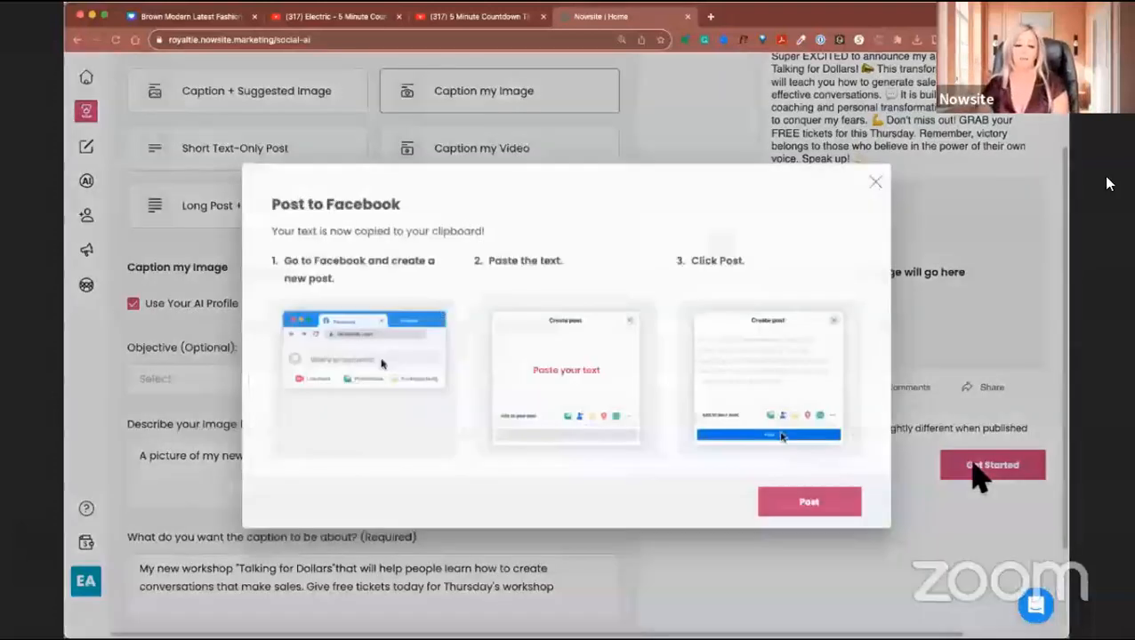
pyautogui.click(825, 513)
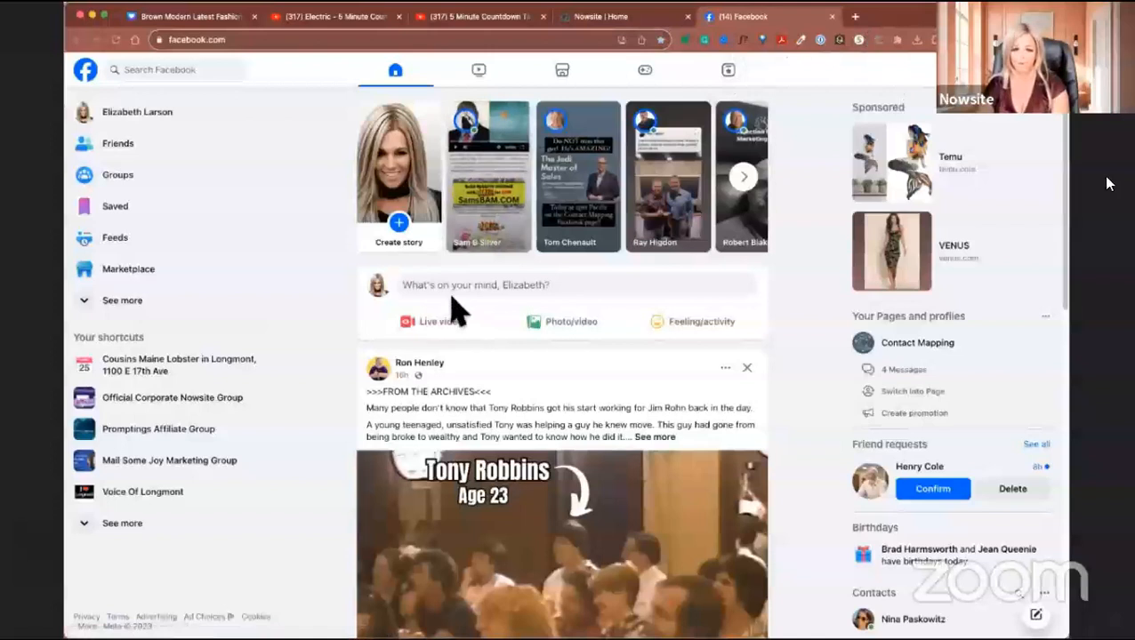
# Open the account's own Facebook profile page and go to its post composer
pyautogui.click(916, 69)
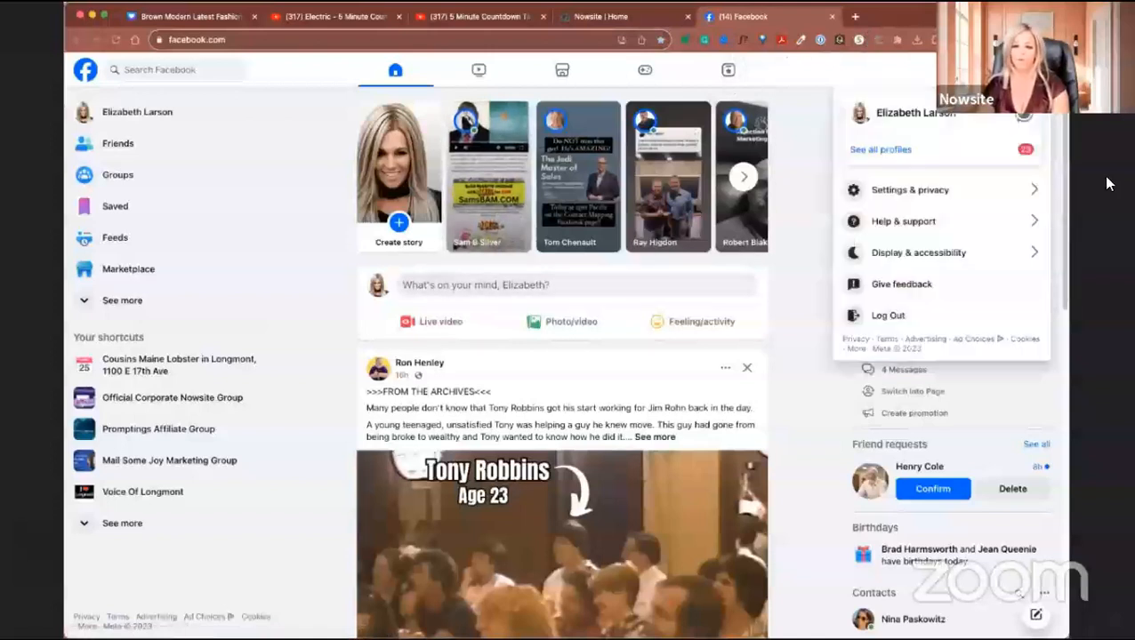
pyautogui.click(907, 144)
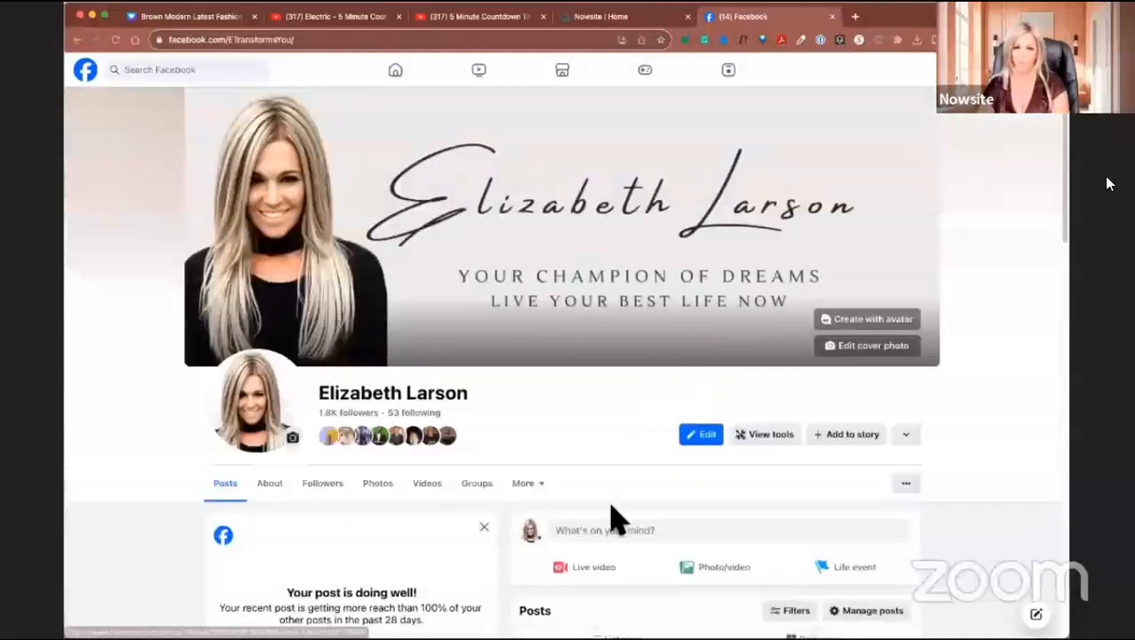
pyautogui.scroll(-2, 610, 517)
pyautogui.scroll(2, 601, 463)
pyautogui.scroll(1, 599, 459)
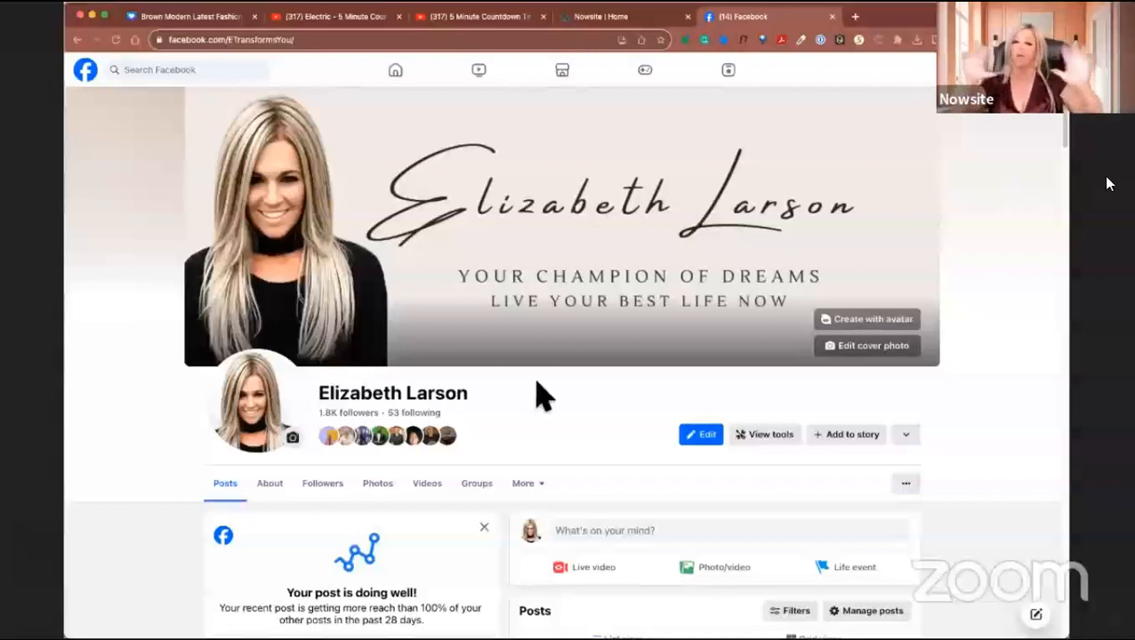
pyautogui.scroll(-2, 578, 414)
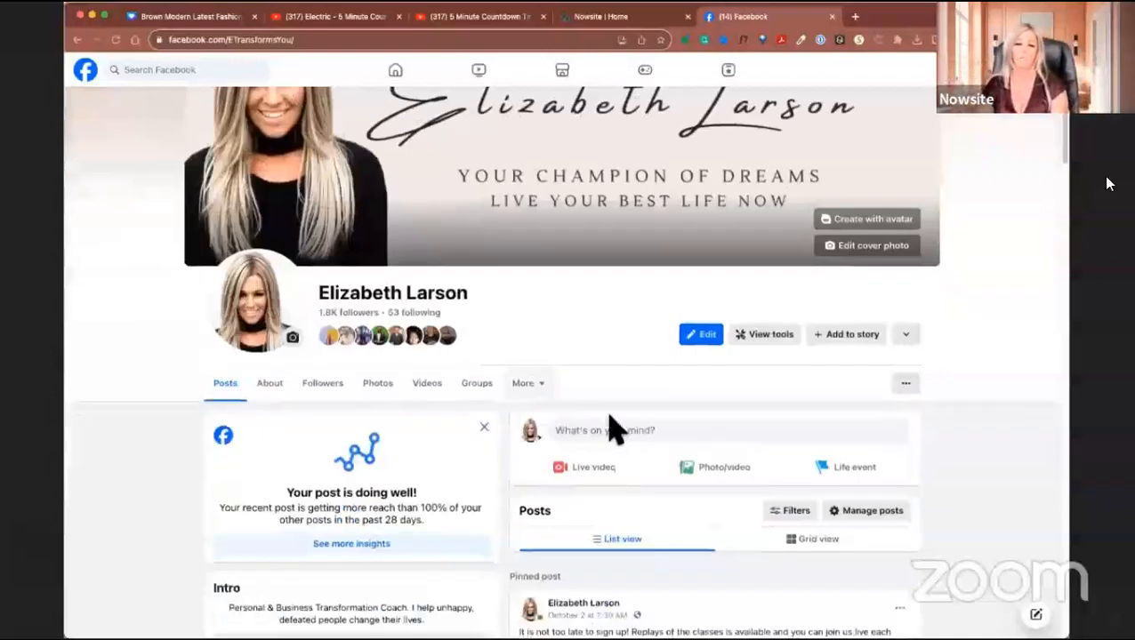
# Create a profile post from the copied caption and add the separate line "To get your free ticket put me in the comments below."
pyautogui.click(610, 440)
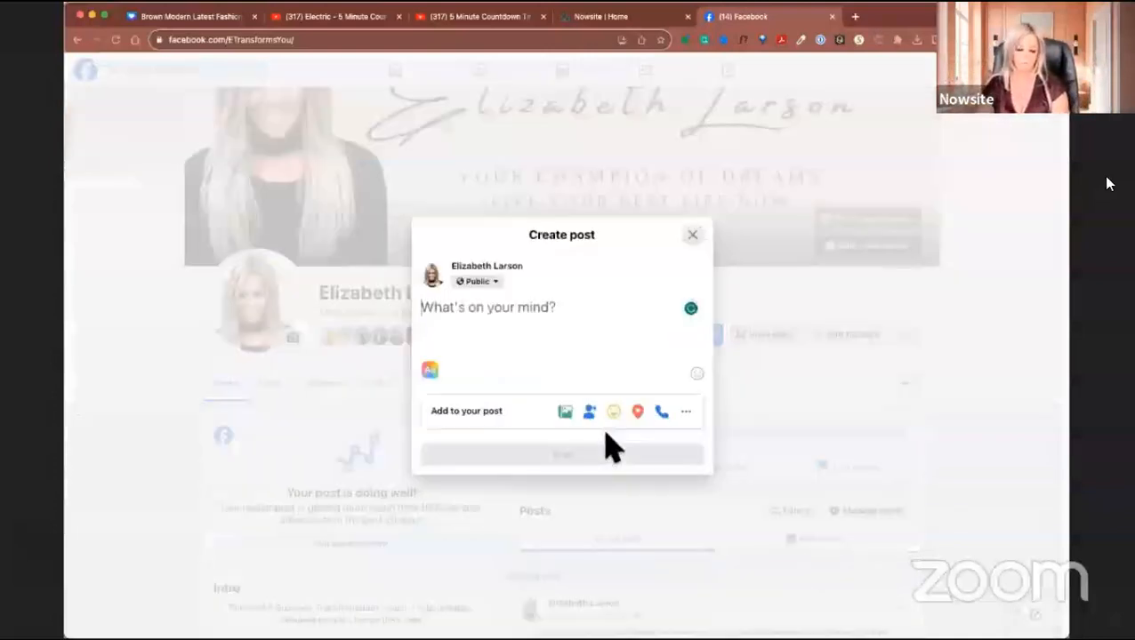
pyautogui.write("Super EXCITED to announce my all new workshop - Talking for Dollars! 🎉 This transformative experience will teach you how to generate sales by creating effective conversations. 👉 It is built on years of coaching and personal transformation that enabled me to conquer my fears. 💪 Don't miss out! GRAB your FREE tickets for this Thursday. Remember, victory belongs to those who believe in the power of their own voice. Speak up! 📢")
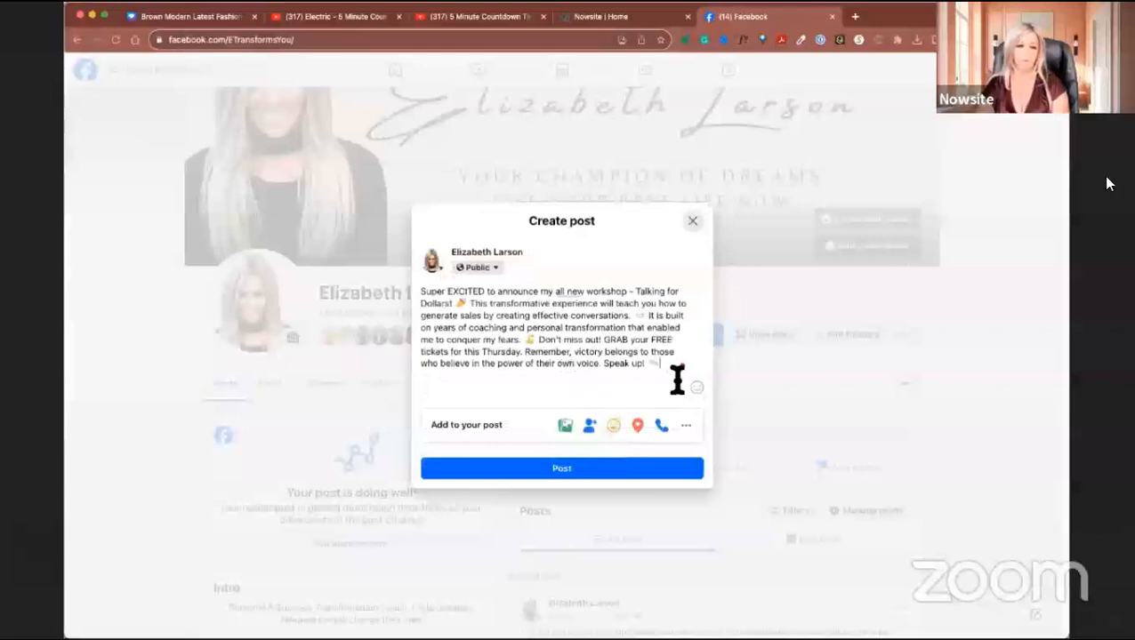
pyautogui.press('Return')
pyautogui.press('Return')
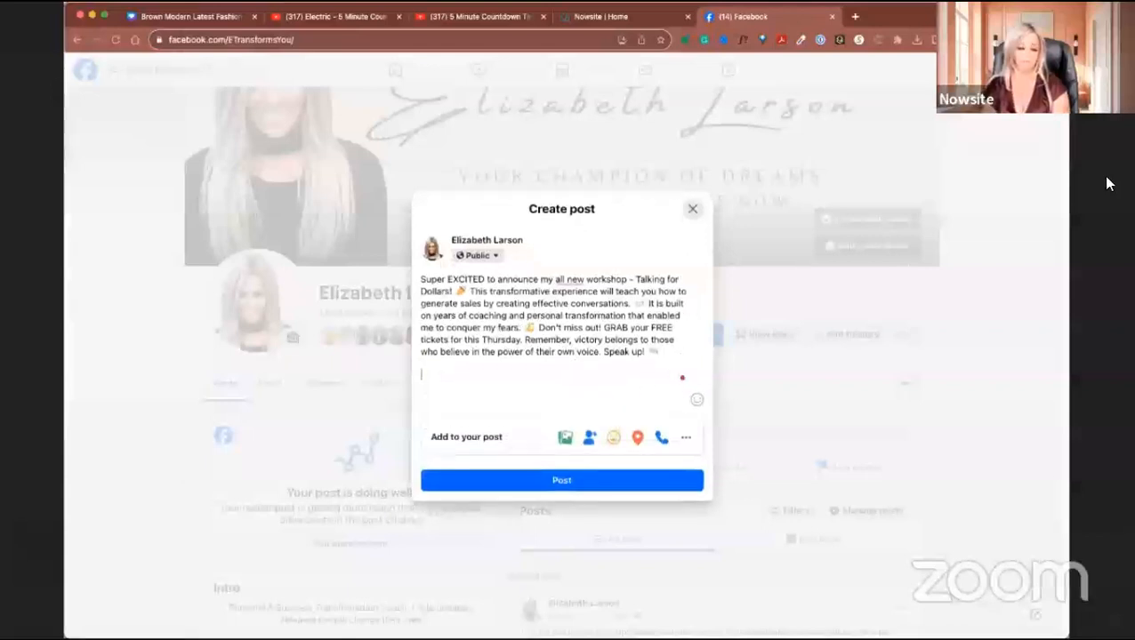
pyautogui.write('To get your free ticket p')
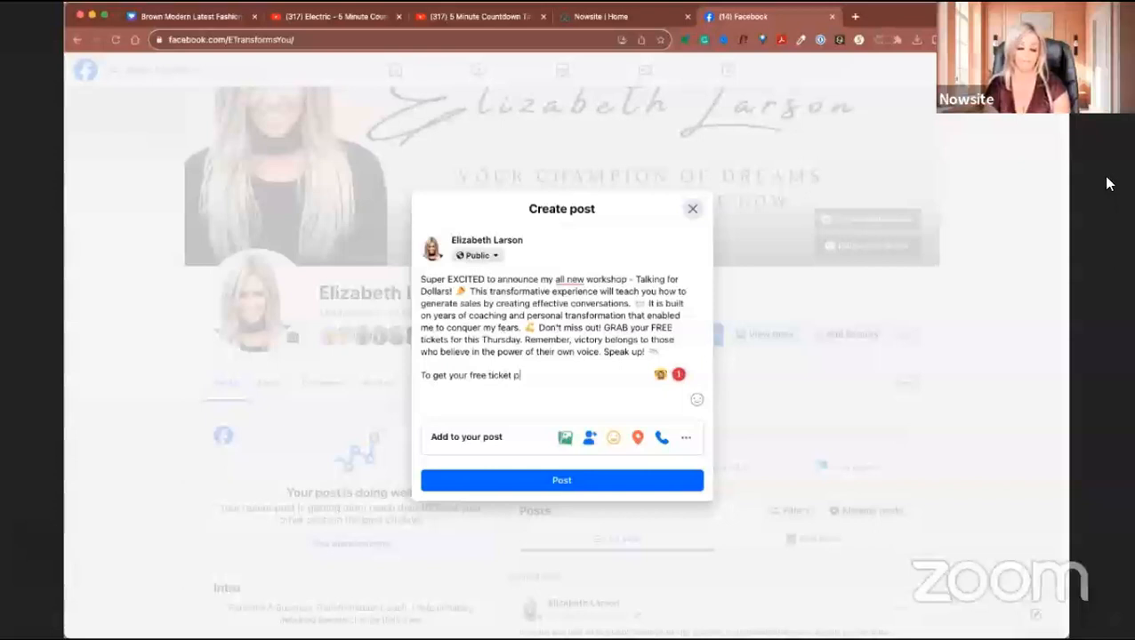
pyautogui.write('in the comments below.')
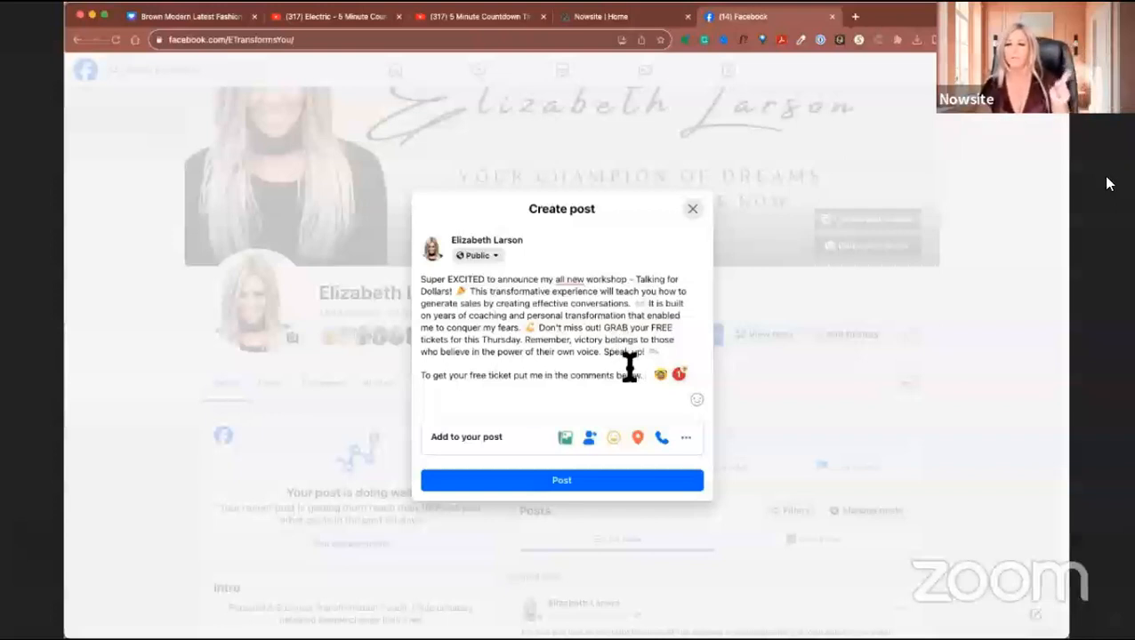
# Add "Can't wait to see you there!" to the end of the post and attach the Talking for Dollars workshop image
pyautogui.click(569, 450)
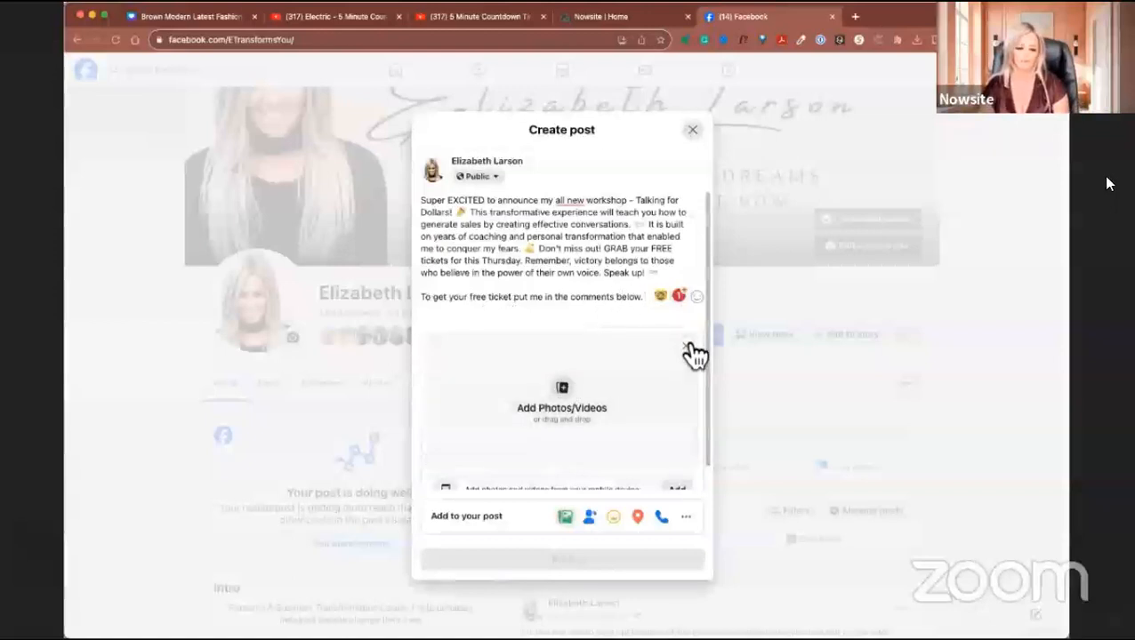
pyautogui.write("Can't wait to see you there!")
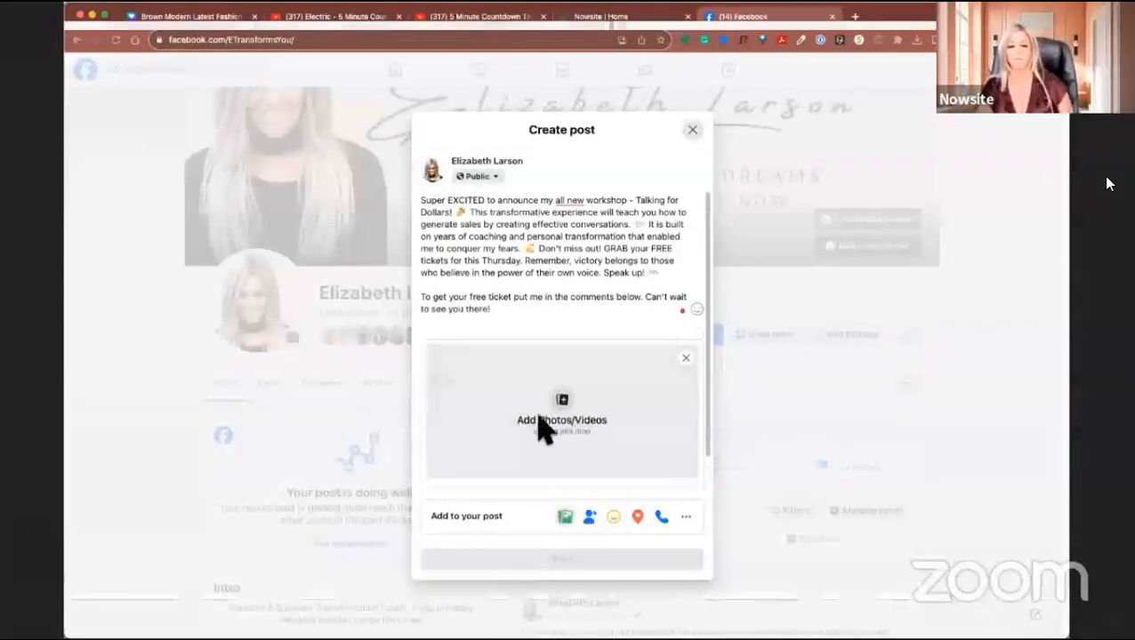
pyautogui.click(544, 427)
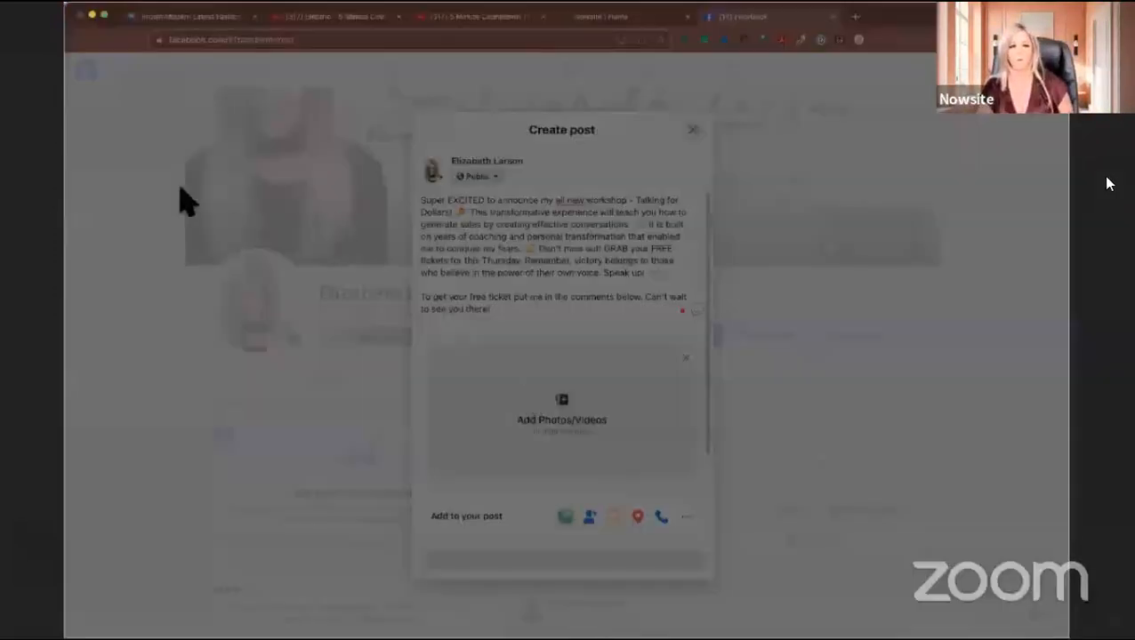
pyautogui.click(1061, 554)
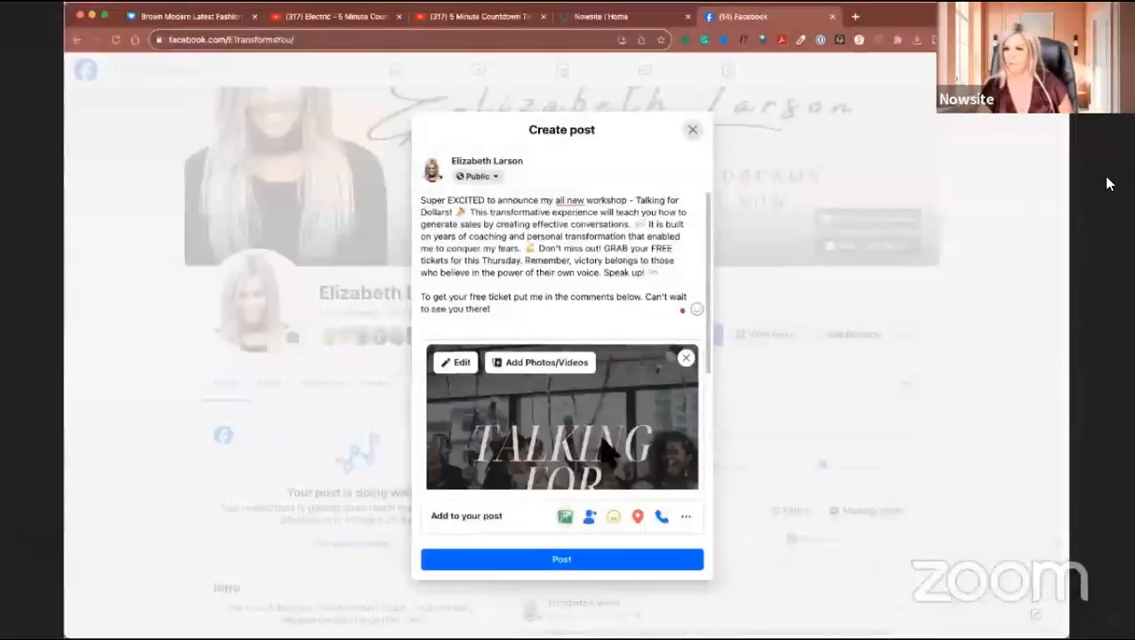
# Examine the attached workshop image and the full text of the draft post
pyautogui.scroll(-3, 675, 373)
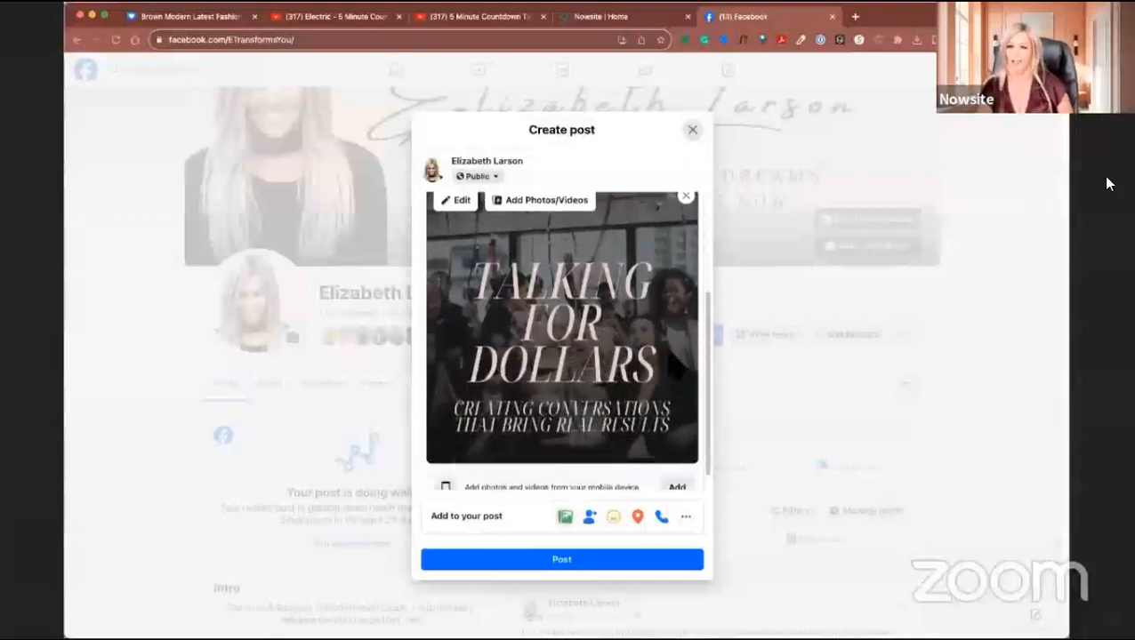
pyautogui.scroll(-1, 562, 338)
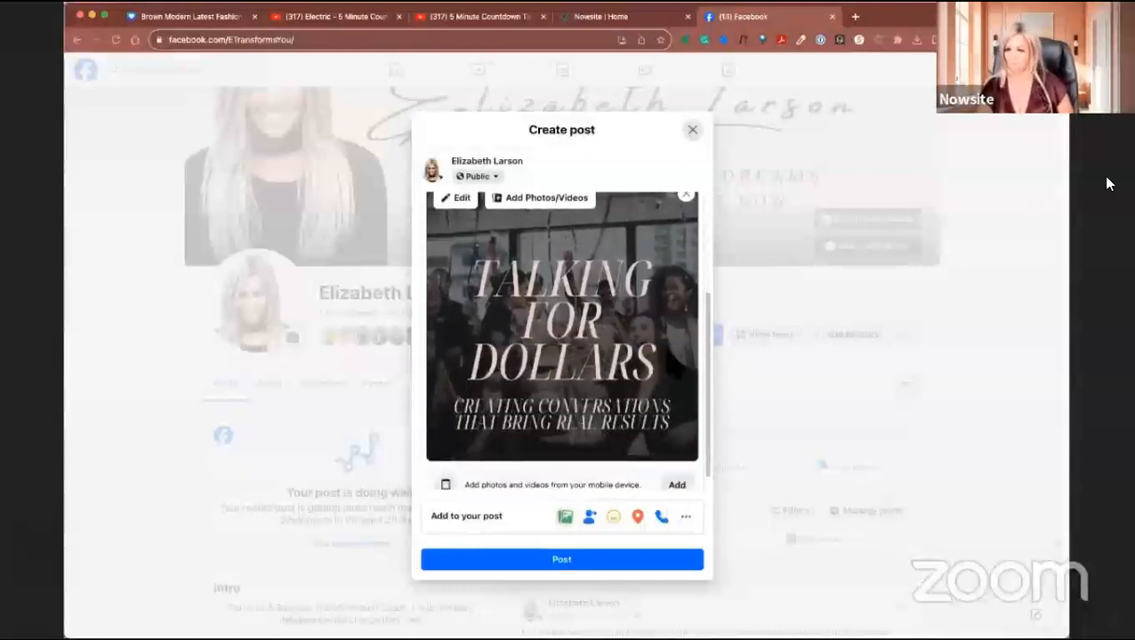
pyautogui.scroll(-1, 562, 338)
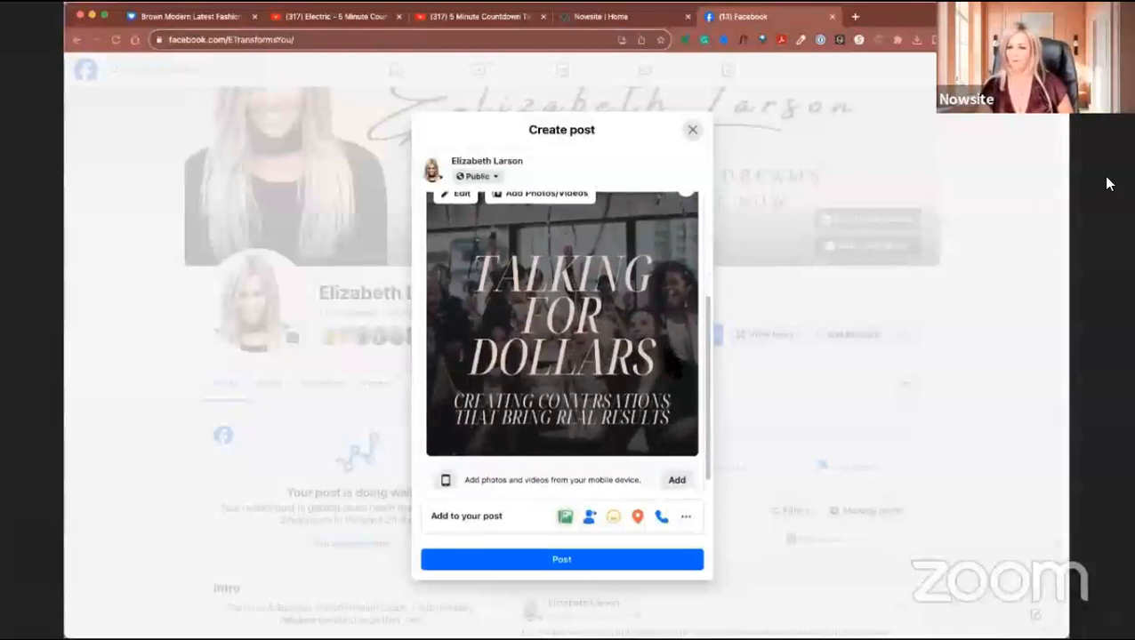
pyautogui.scroll(-1, 562, 338)
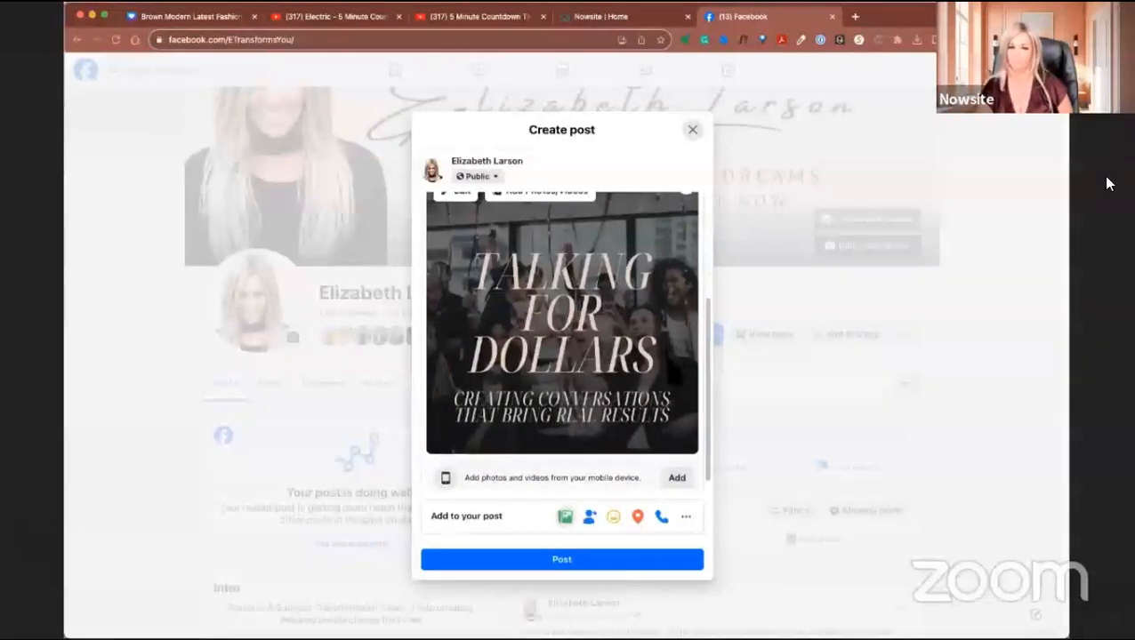
pyautogui.scroll(1, 562, 338)
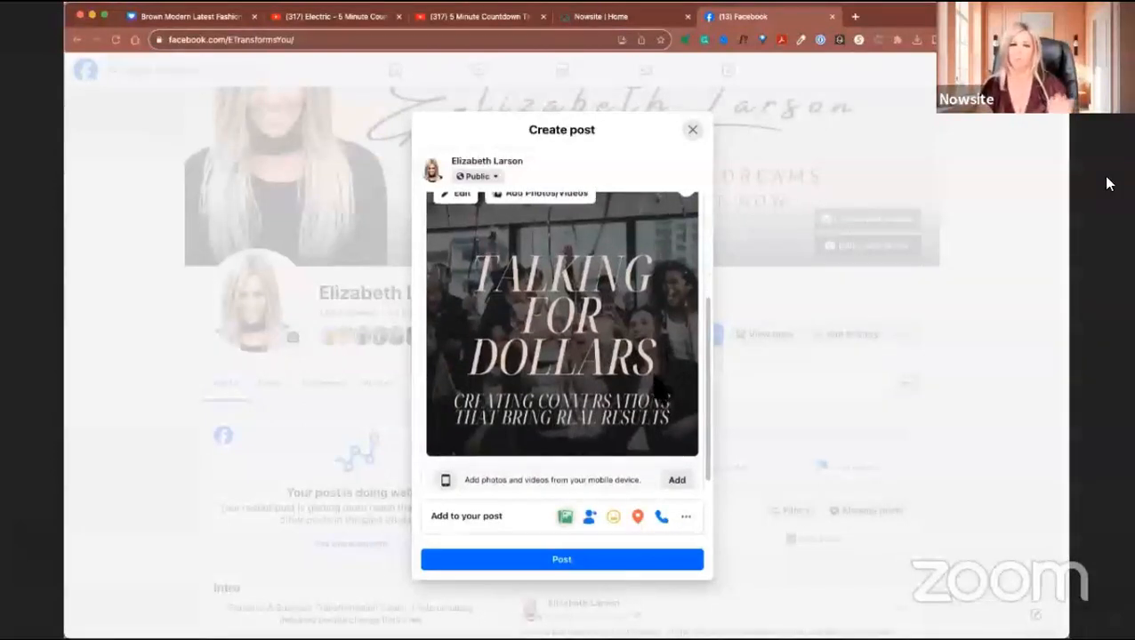
pyautogui.scroll(3, 577, 431)
pyautogui.scroll(2, 578, 432)
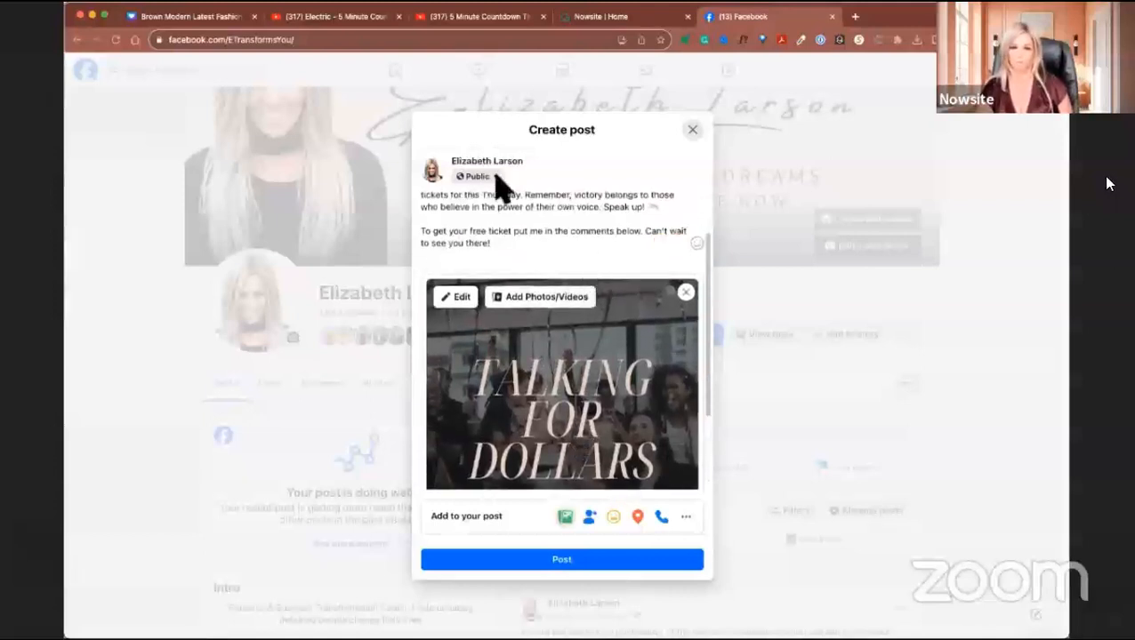
pyautogui.scroll(2, 577, 306)
pyautogui.scroll(1, 571, 329)
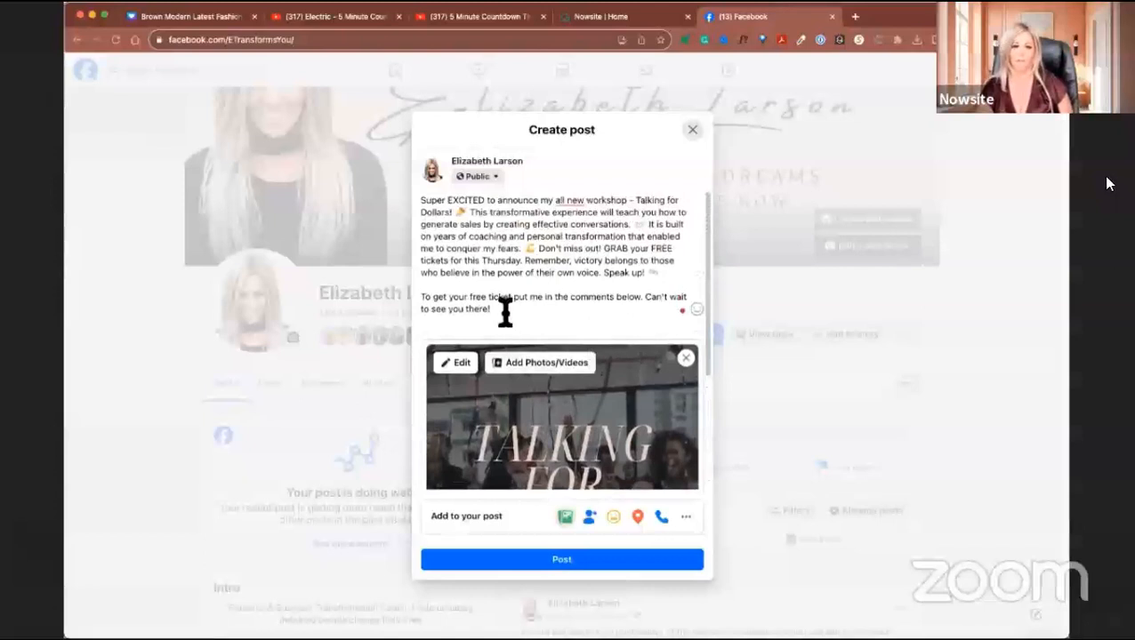
# Publish the finished Talking for Dollars post with its image on the profile
pyautogui.press('super+a')
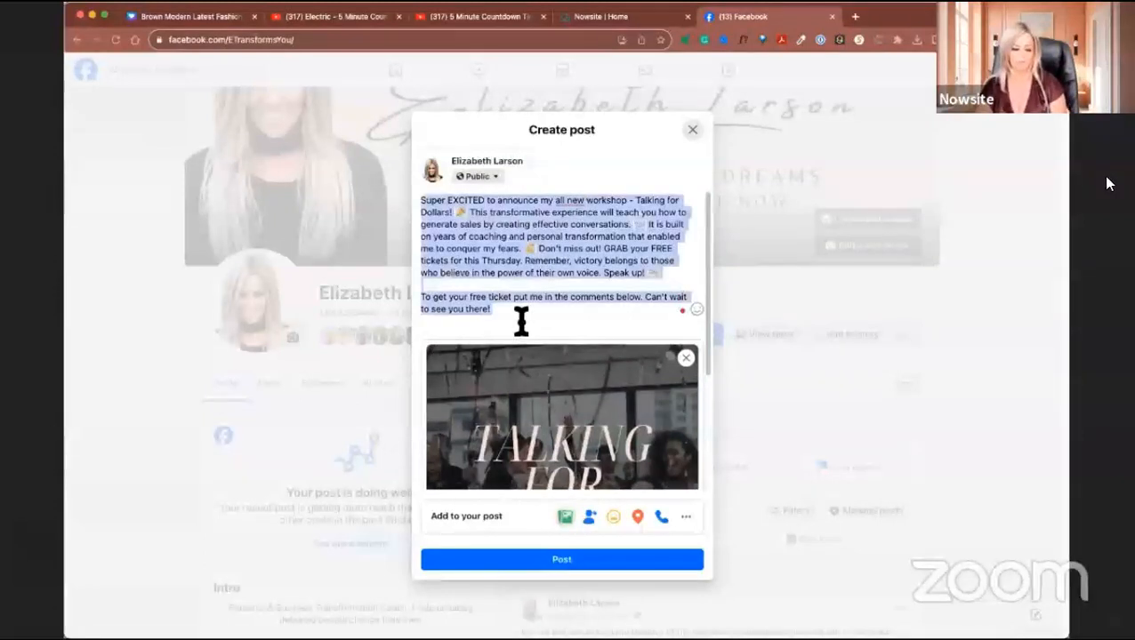
pyautogui.click(538, 324)
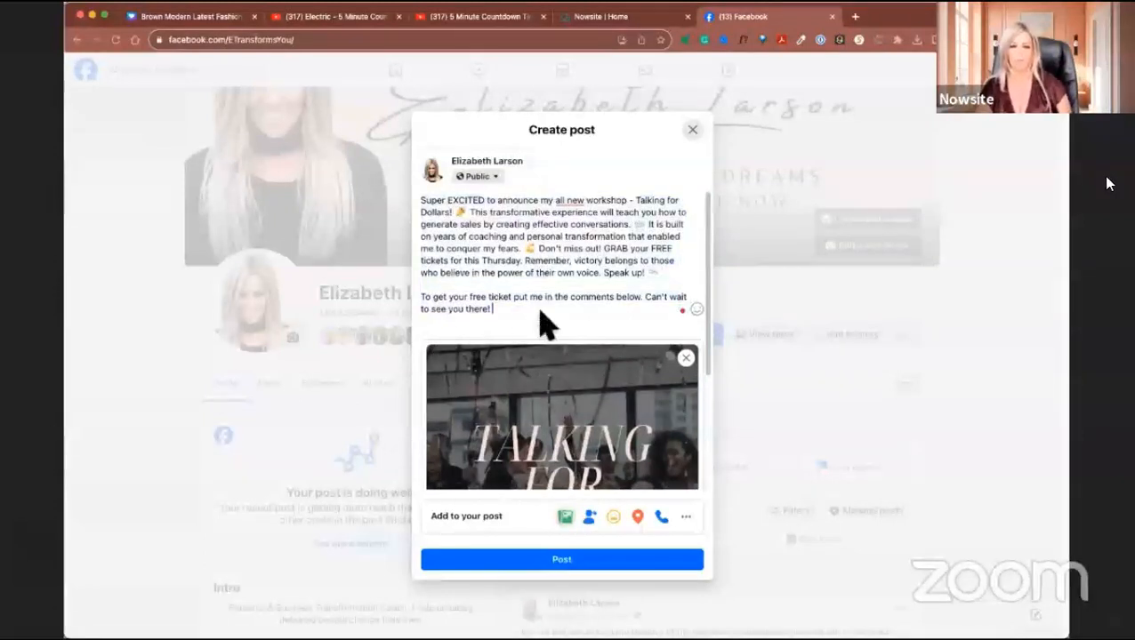
pyautogui.click(564, 572)
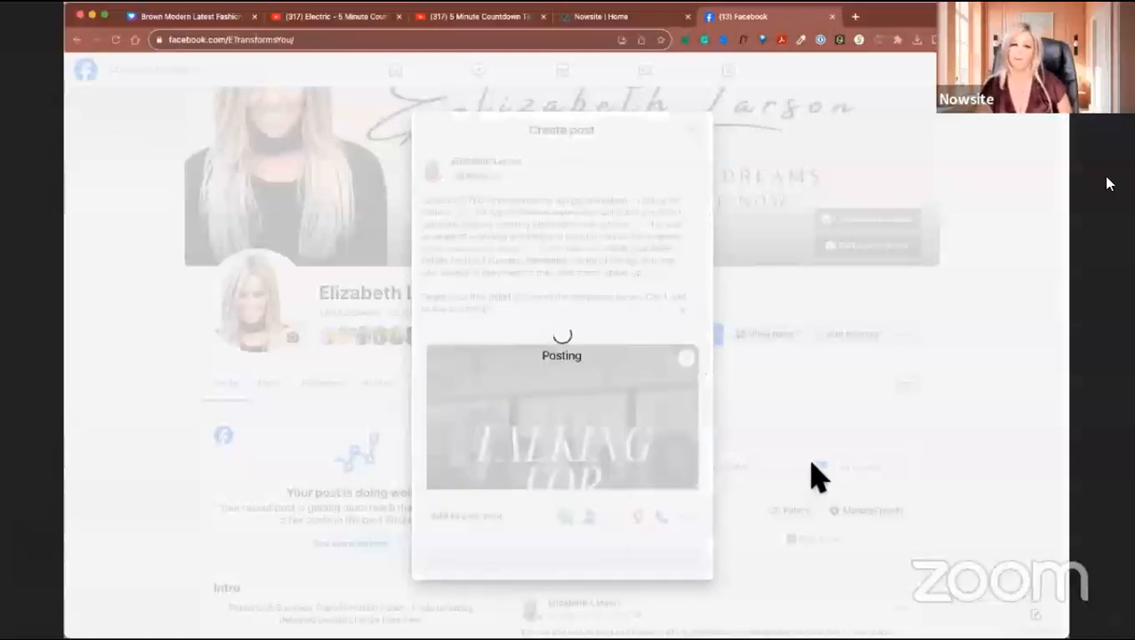
# Find the newly published Talking for Dollars post under the other posts and pin it to the profile
pyautogui.scroll(-5, 752, 527)
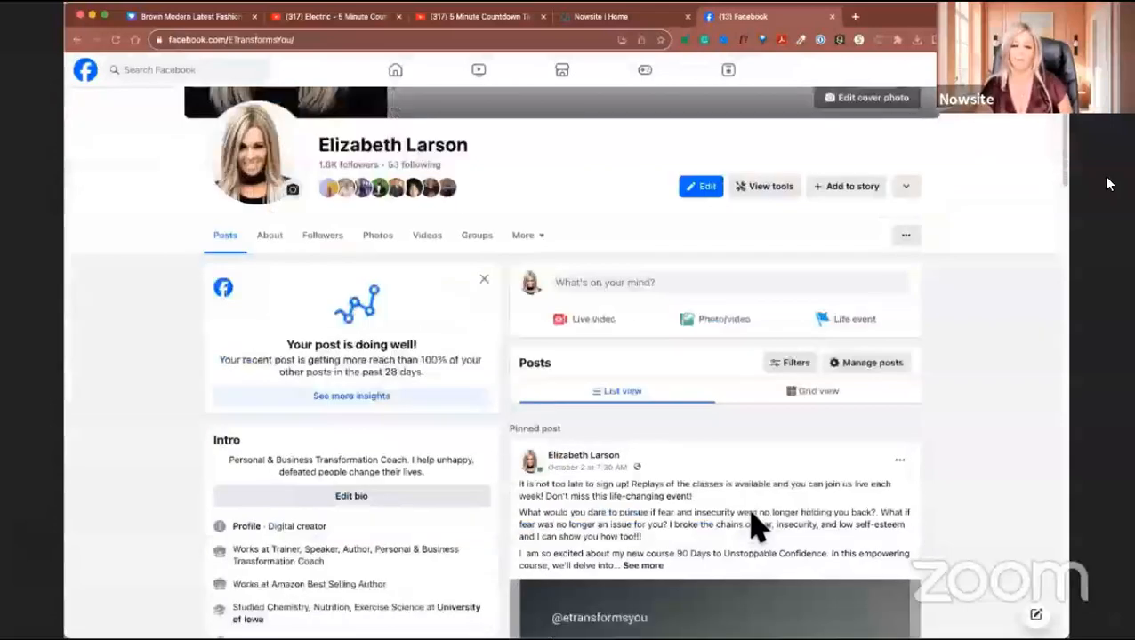
pyautogui.scroll(-10, 758, 529)
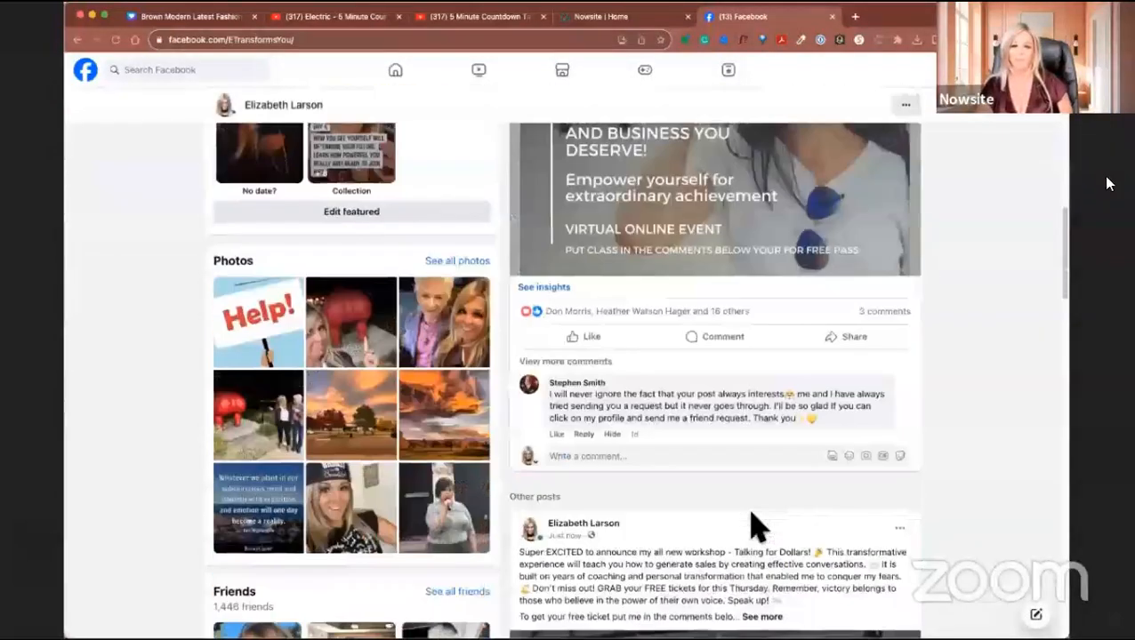
pyautogui.scroll(-2, 752, 526)
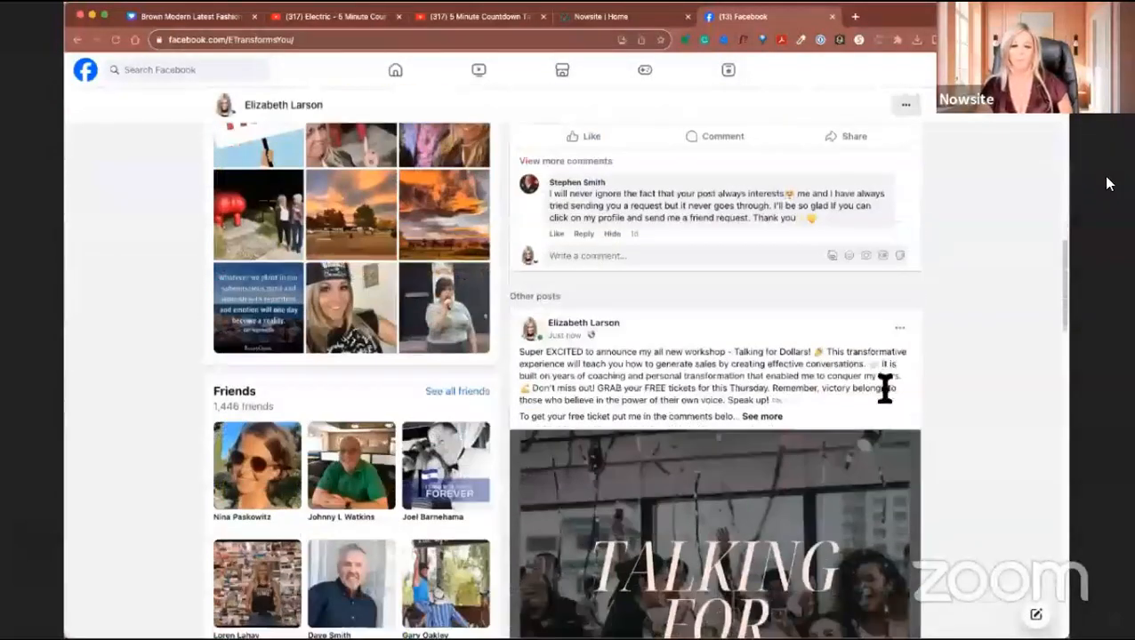
pyautogui.click(899, 330)
pyautogui.click(756, 365)
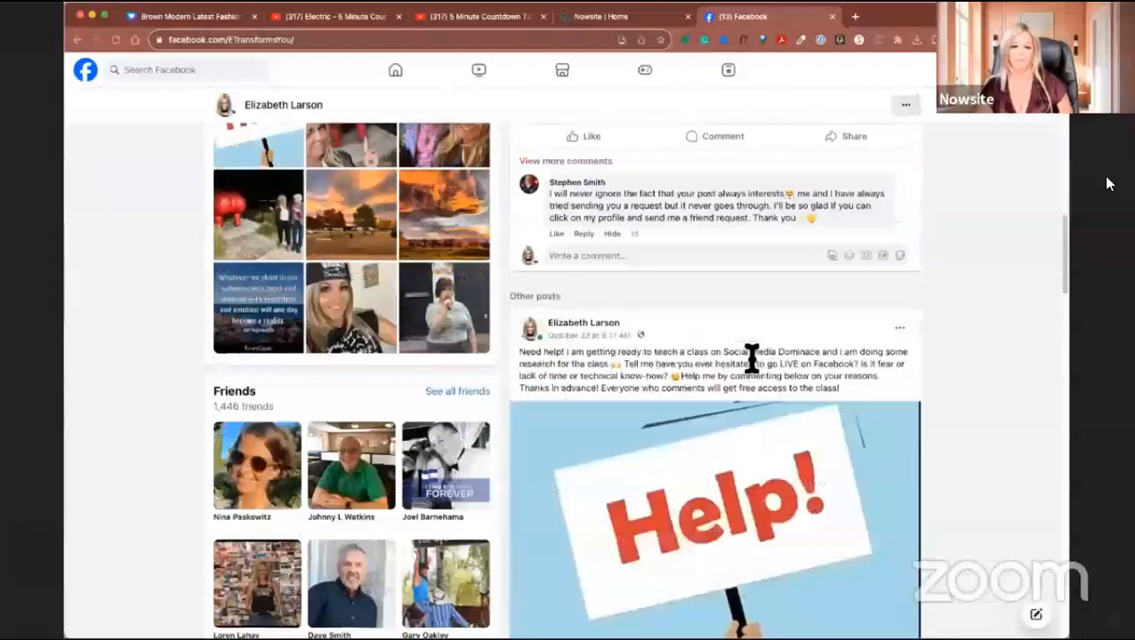
# Check the pinned Talking for Dollars post, its image and its place on the profile page
pyautogui.scroll(10, 752, 355)
pyautogui.scroll(-7, 760, 374)
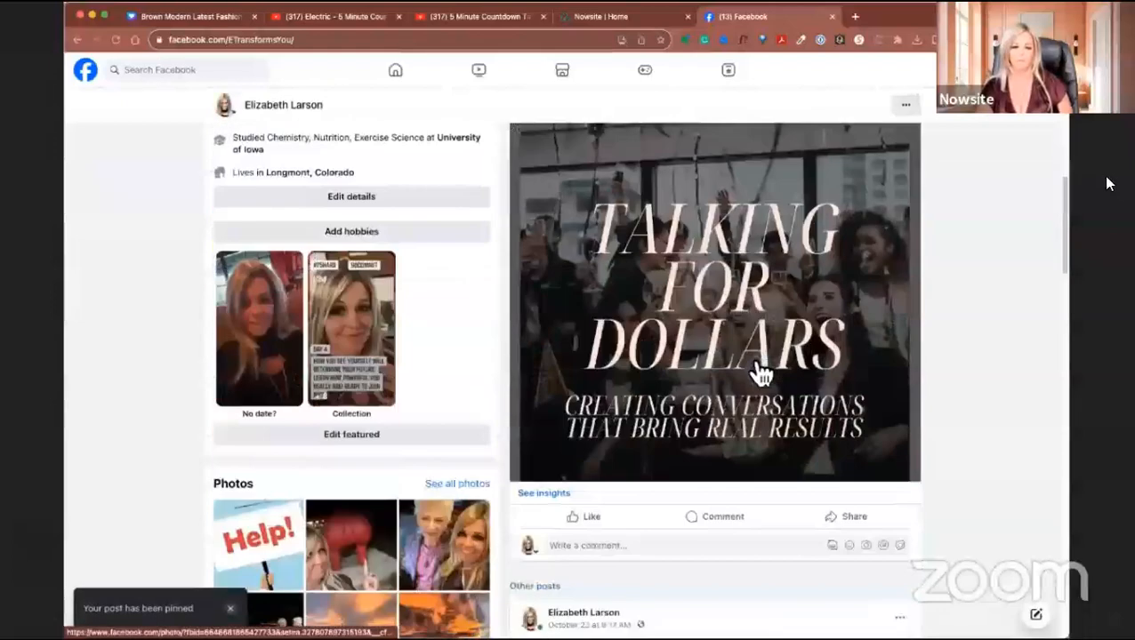
pyautogui.scroll(5, 760, 373)
pyautogui.scroll(5, 751, 462)
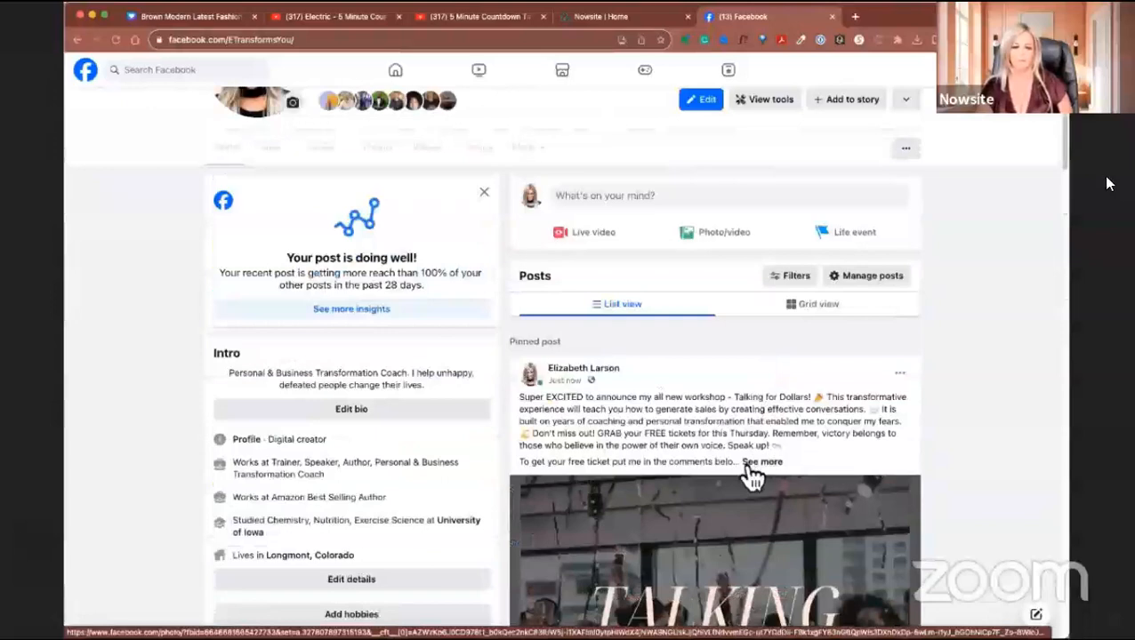
pyautogui.scroll(-5, 750, 472)
pyautogui.scroll(5, 810, 405)
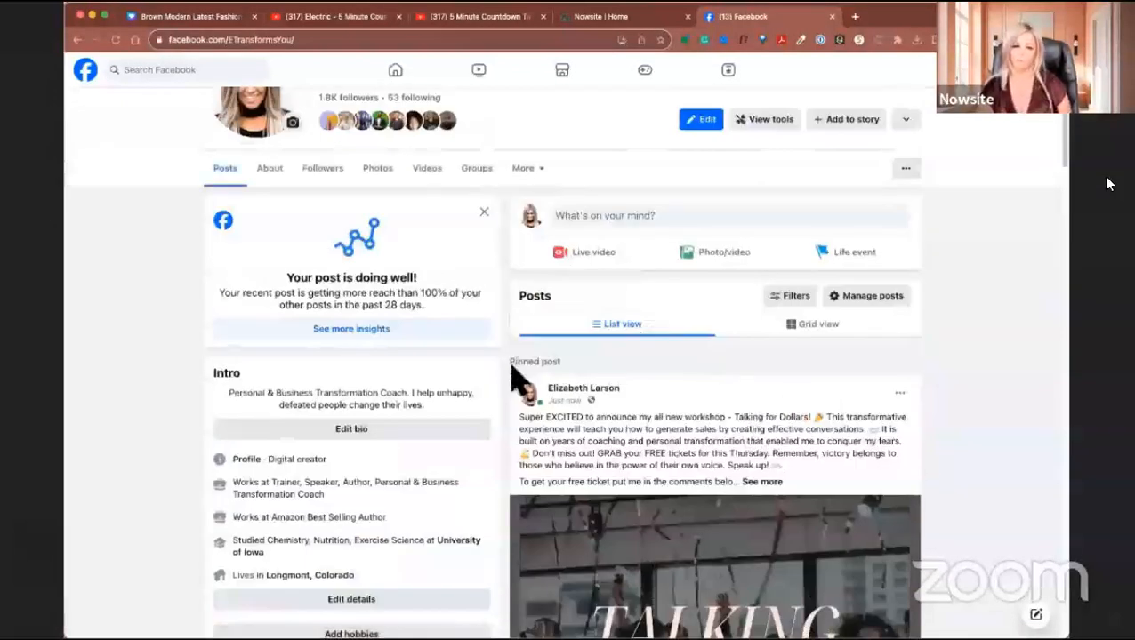
pyautogui.scroll(-5, 774, 473)
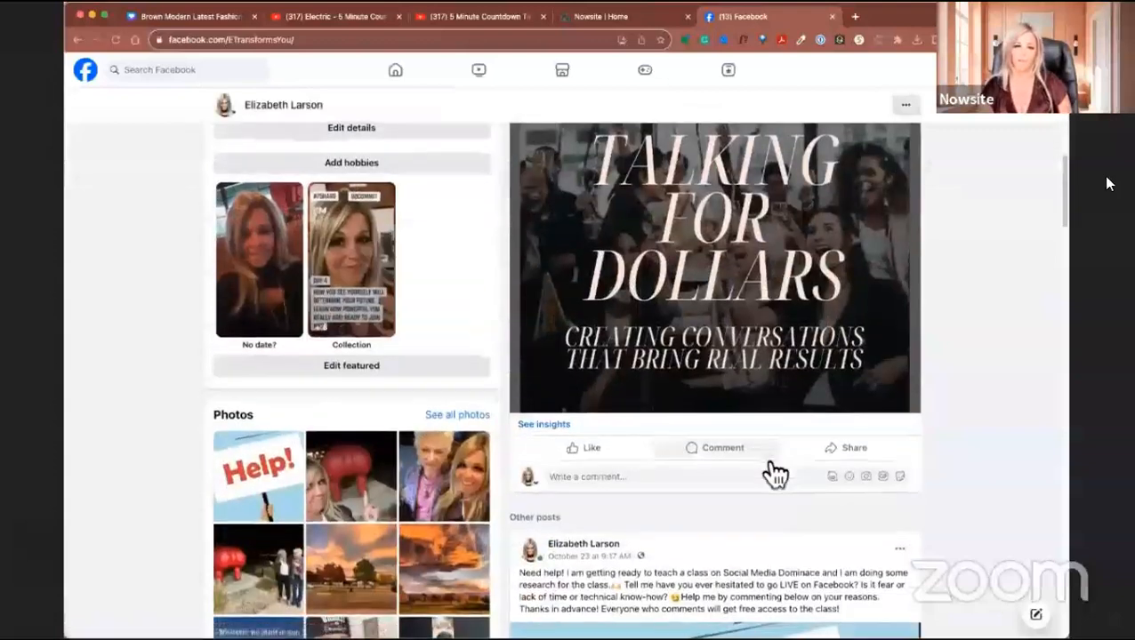
pyautogui.scroll(8, 746, 389)
pyautogui.scroll(1, 747, 388)
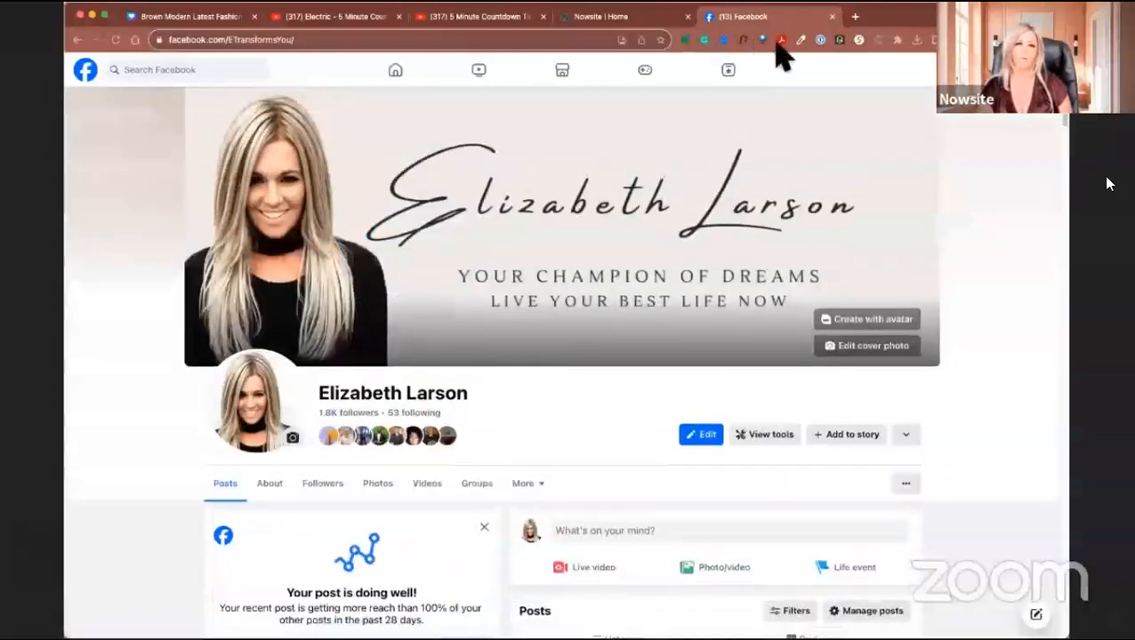